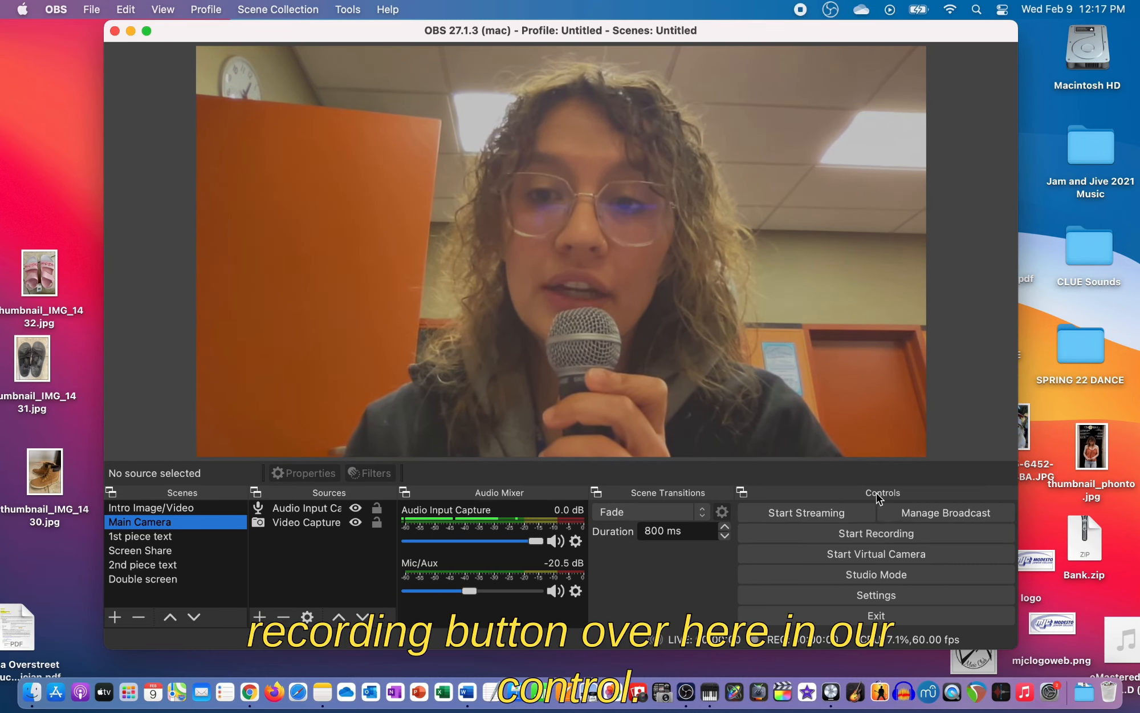
# Start recording and turn on Studio Mode.
pyautogui.click(873, 534)
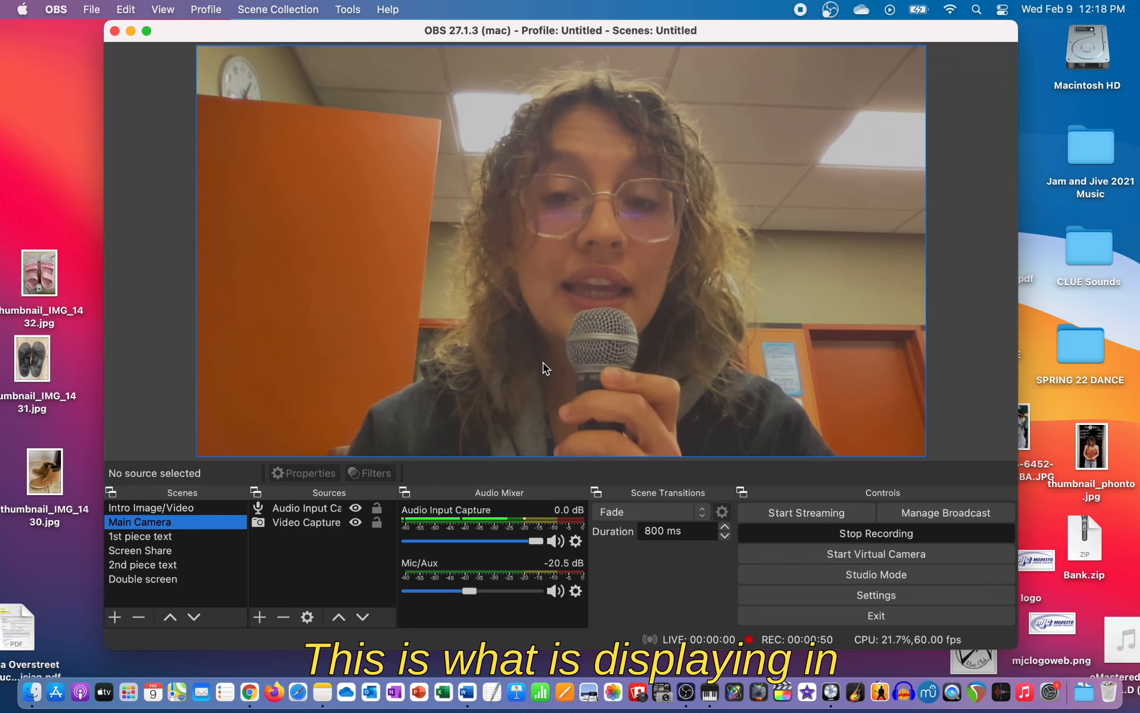
pyautogui.click(846, 578)
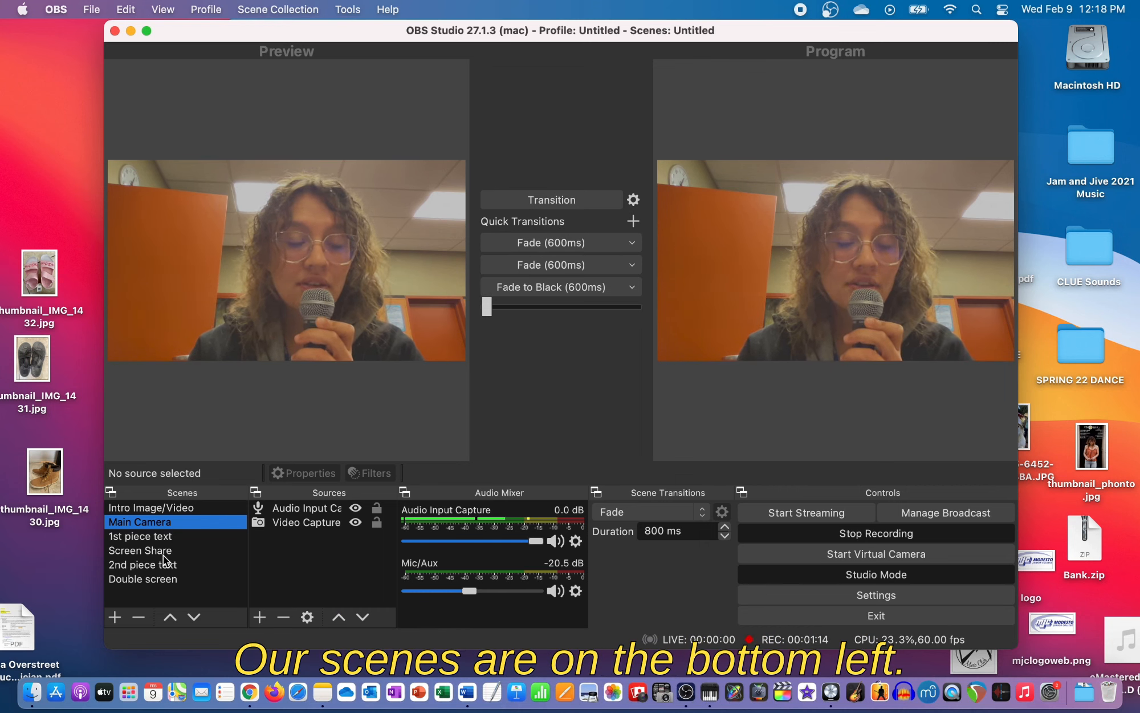
# Transition the Intro Image/Video scene to the program output, and check it full size by leaving and re-entering Studio Mode.
pyautogui.click(170, 508)
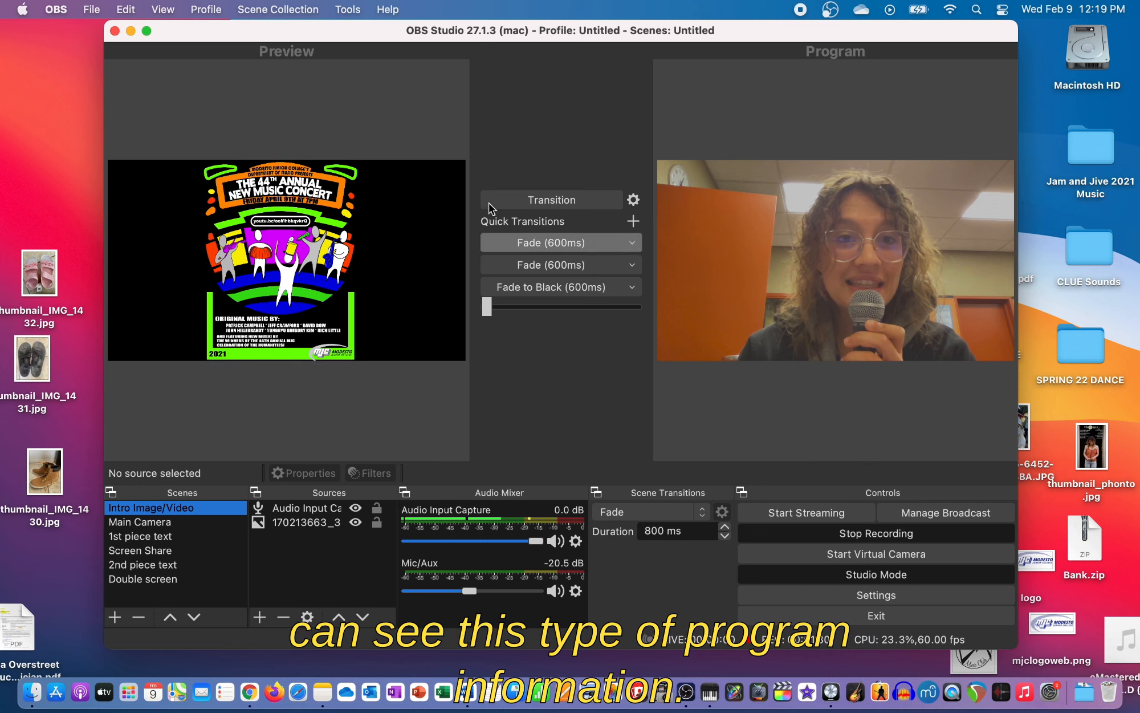
pyautogui.click(530, 196)
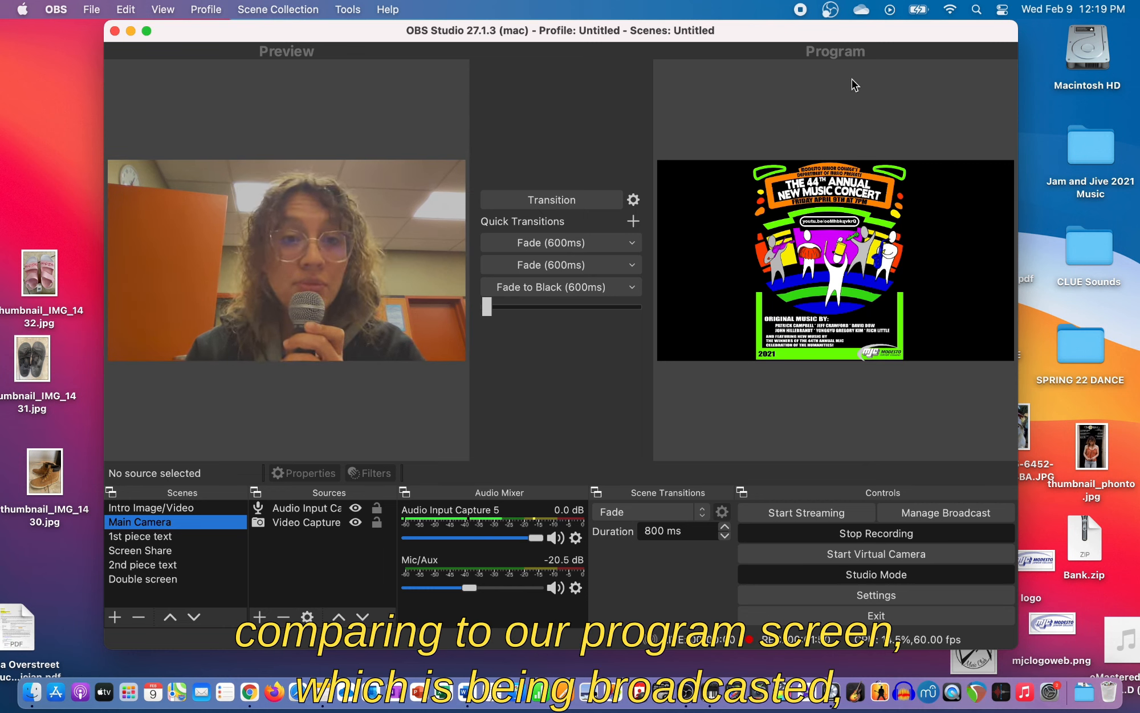
pyautogui.click(844, 569)
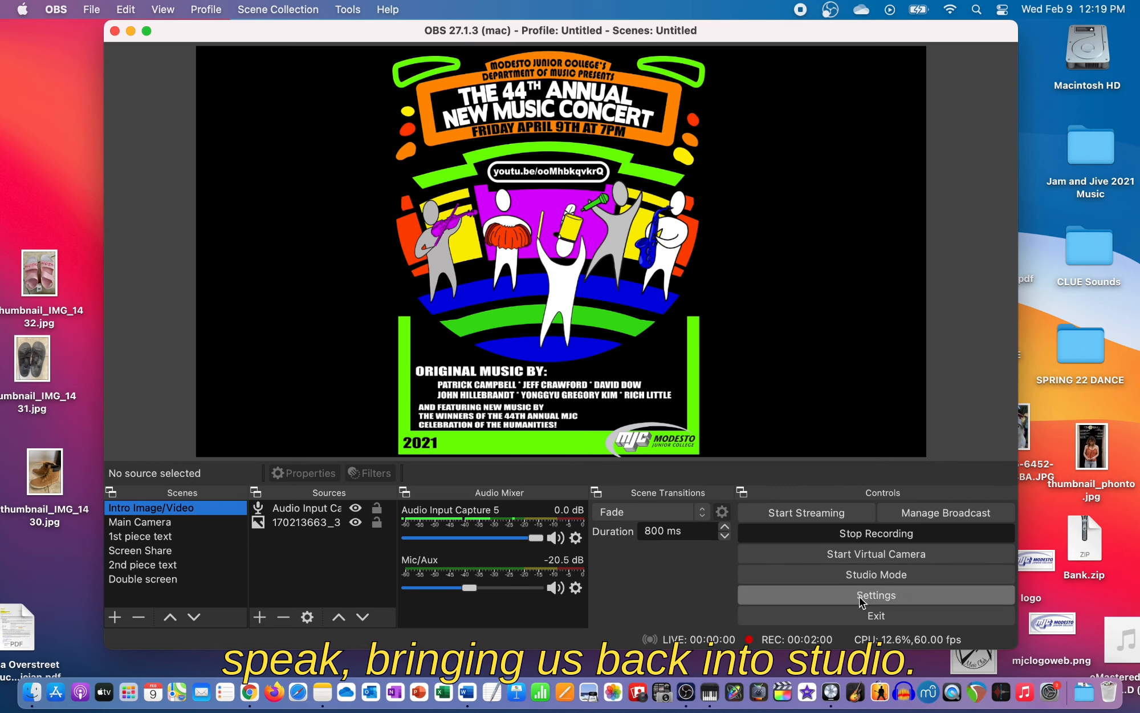
pyautogui.click(871, 577)
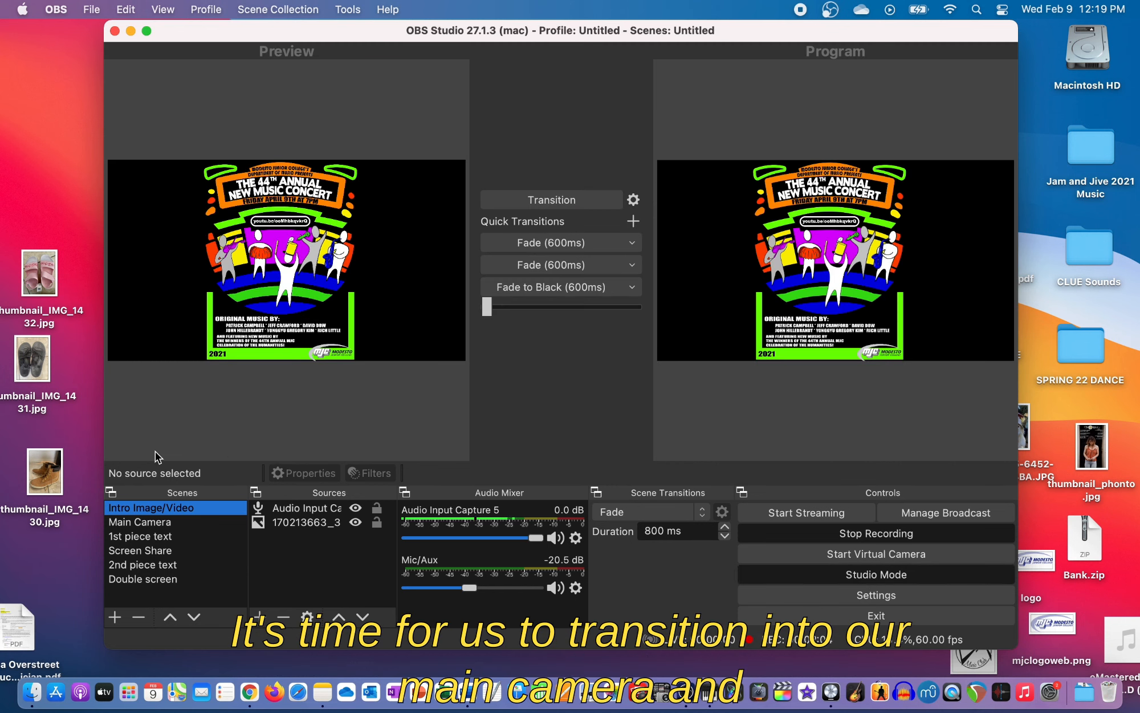
# Transition the program output to the Main Camera scene.
pyautogui.click(142, 520)
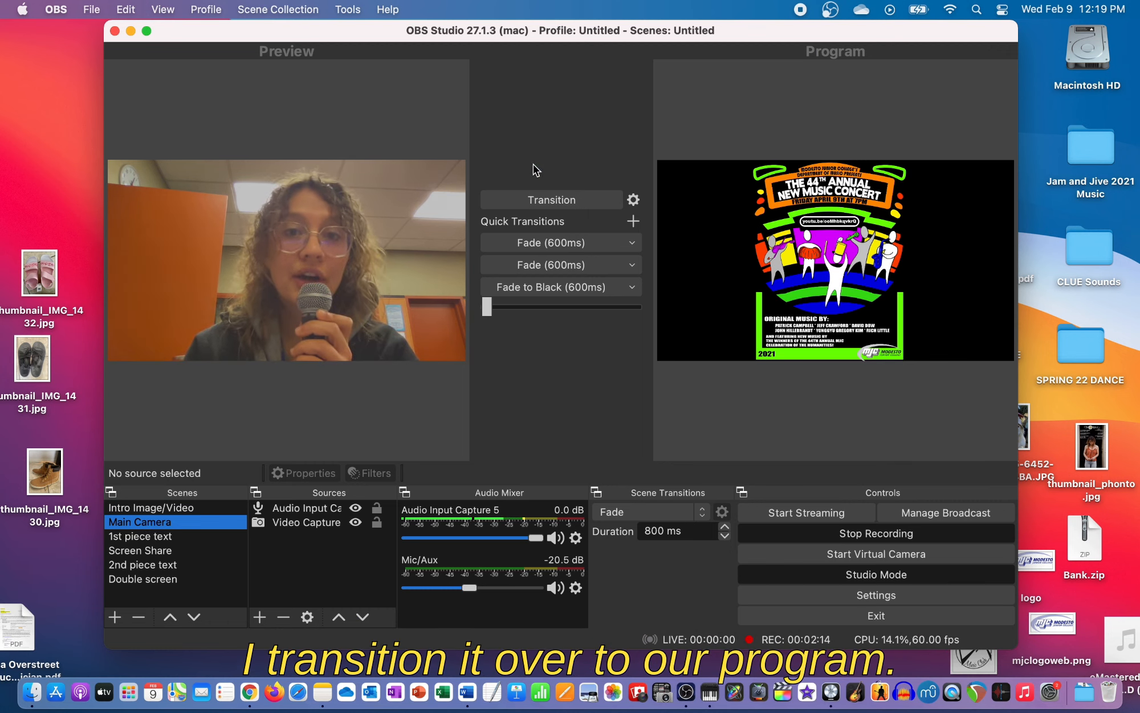
pyautogui.click(539, 200)
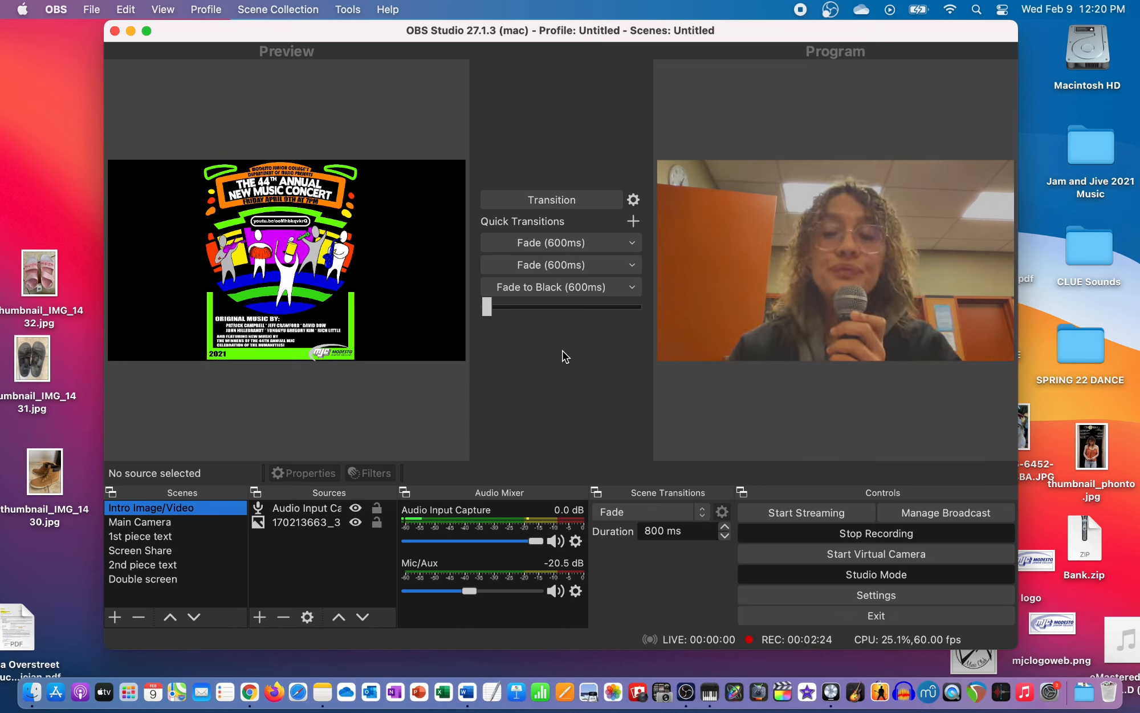
# Make the text source in the 1st piece text scene visible and transition that scene to the program output.
pyautogui.click(128, 538)
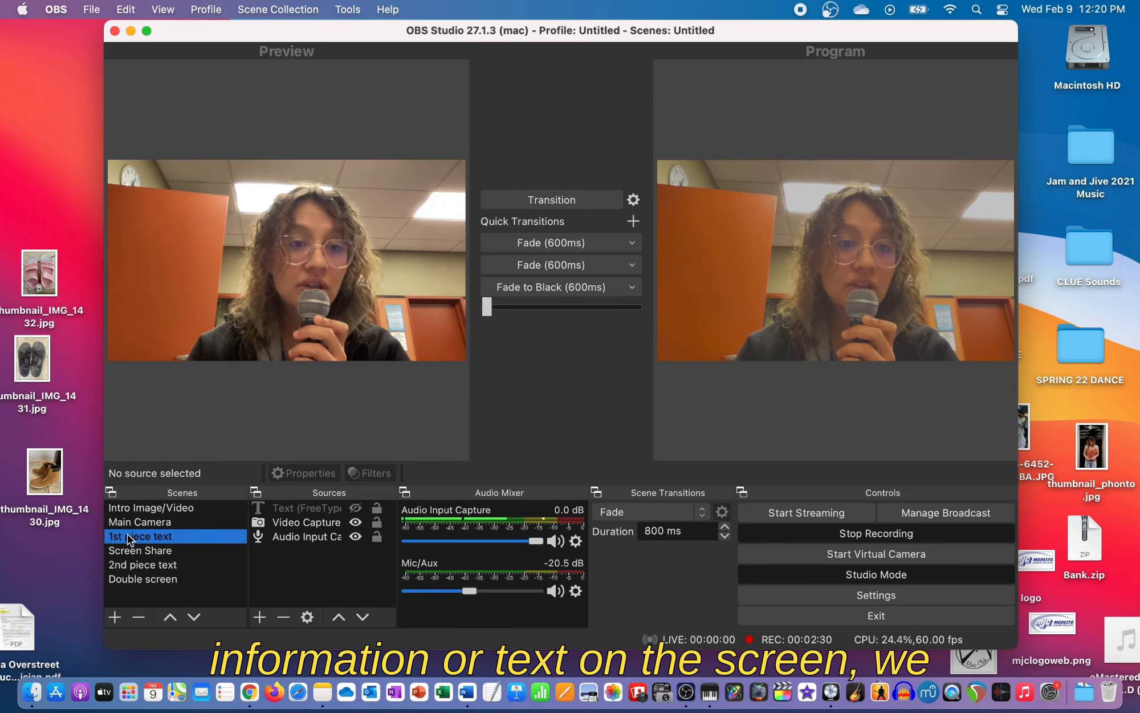
pyautogui.click(356, 507)
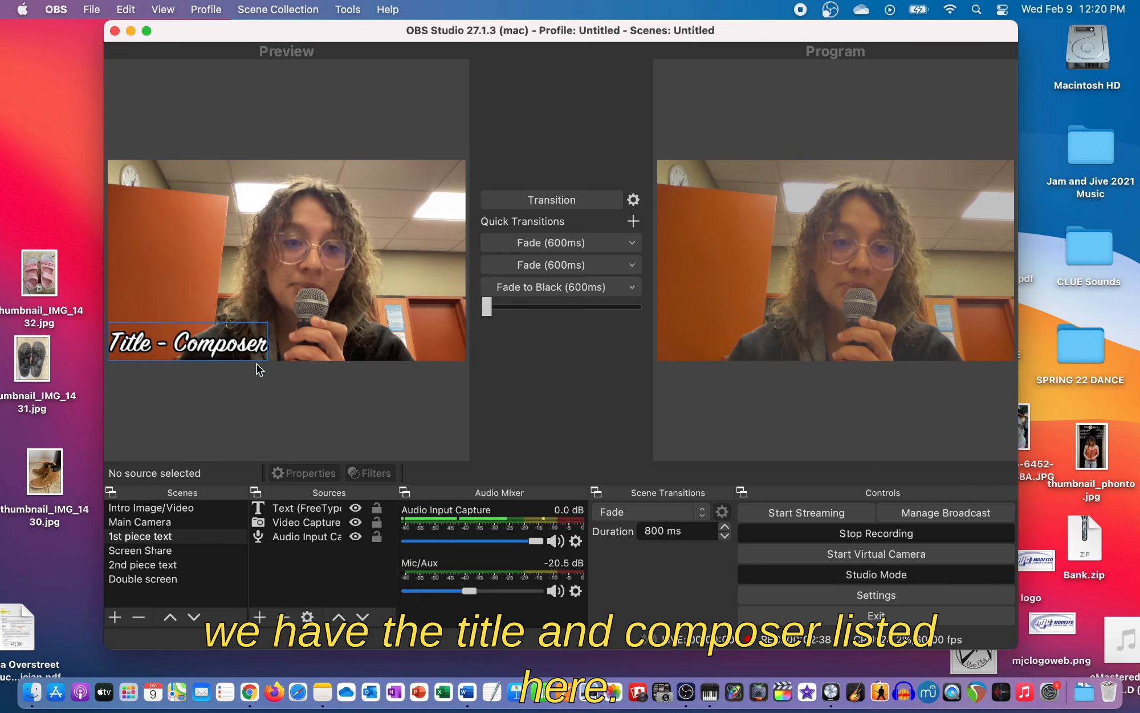
pyautogui.click(573, 199)
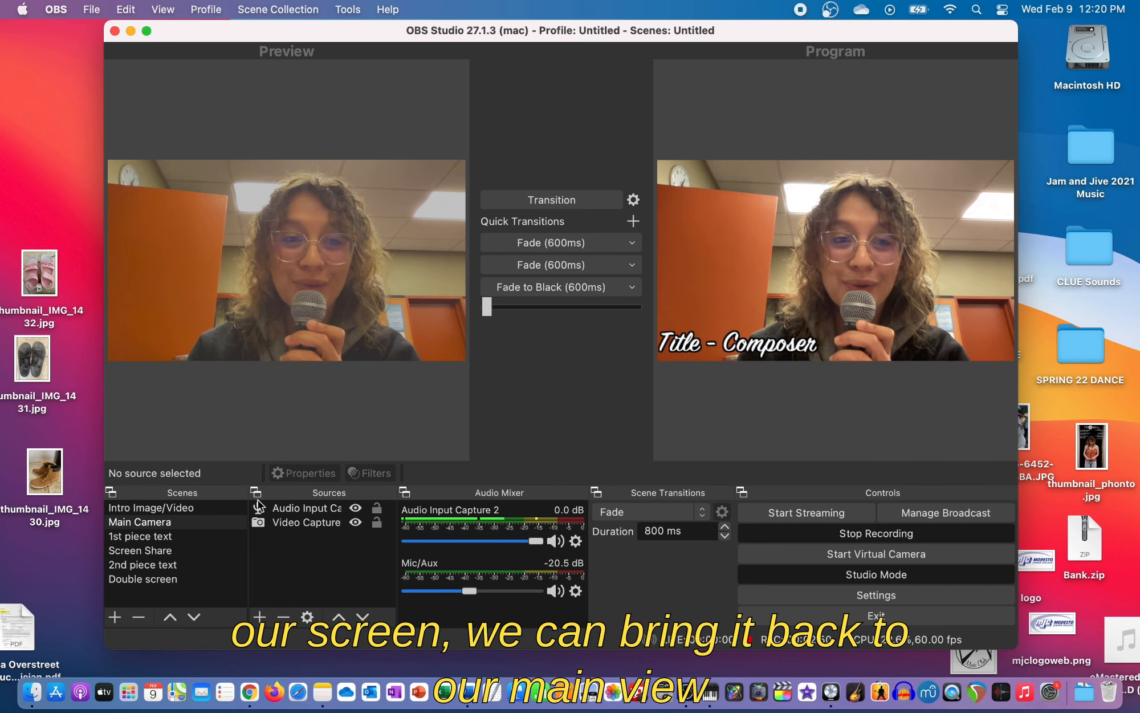
# Return the program output to the Main Camera scene, and check it full size by leaving and re-entering Studio Mode.
pyautogui.click(184, 521)
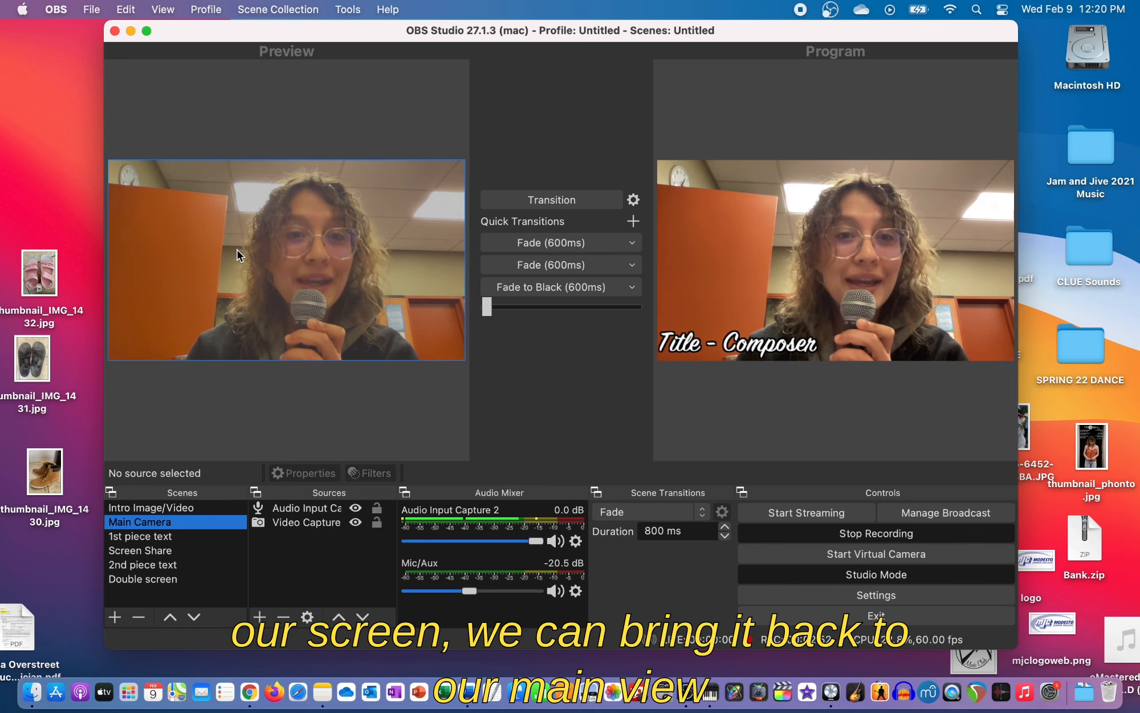
pyautogui.click(546, 200)
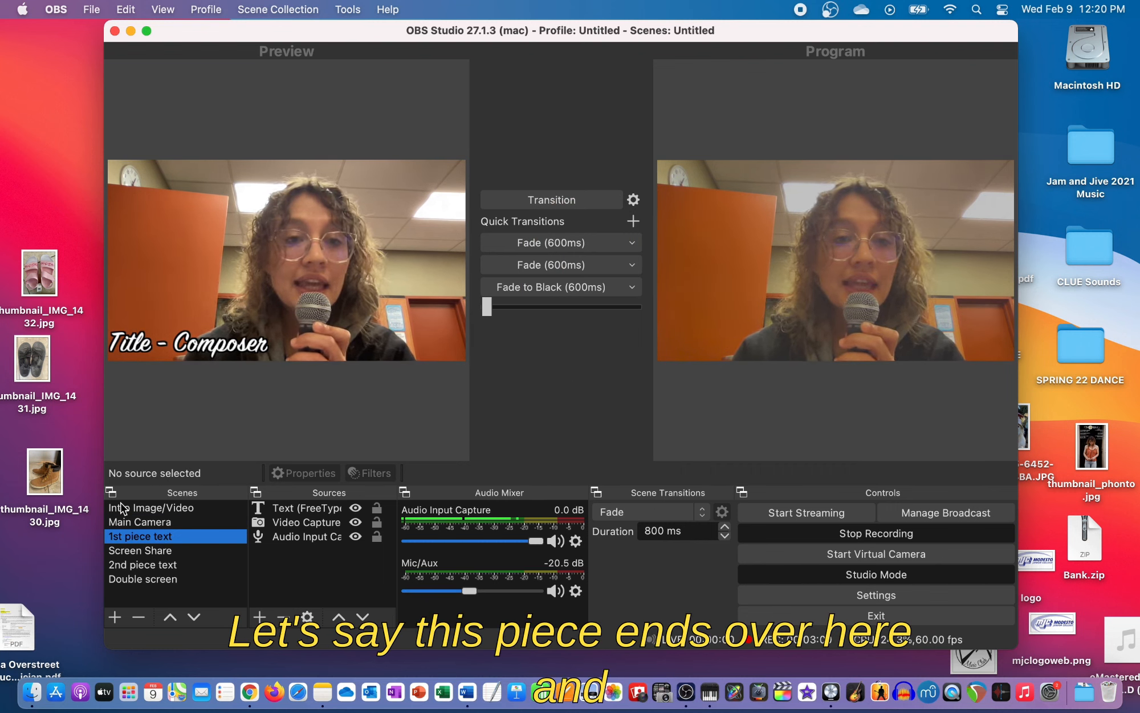
pyautogui.click(861, 577)
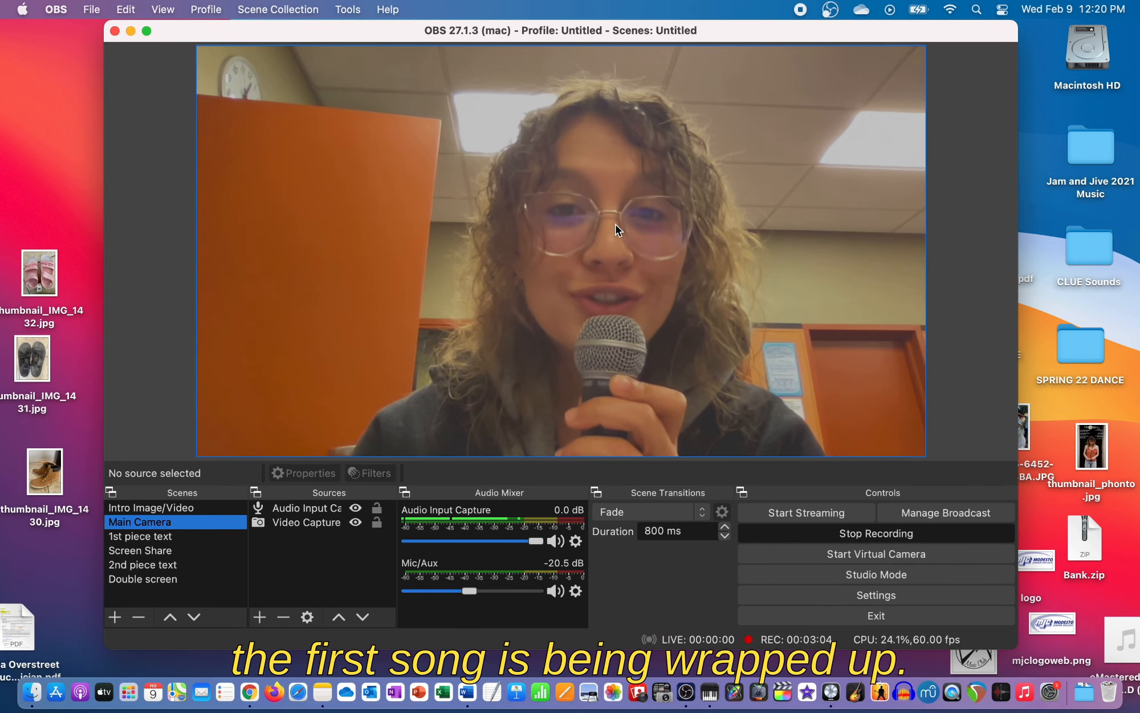
pyautogui.click(822, 569)
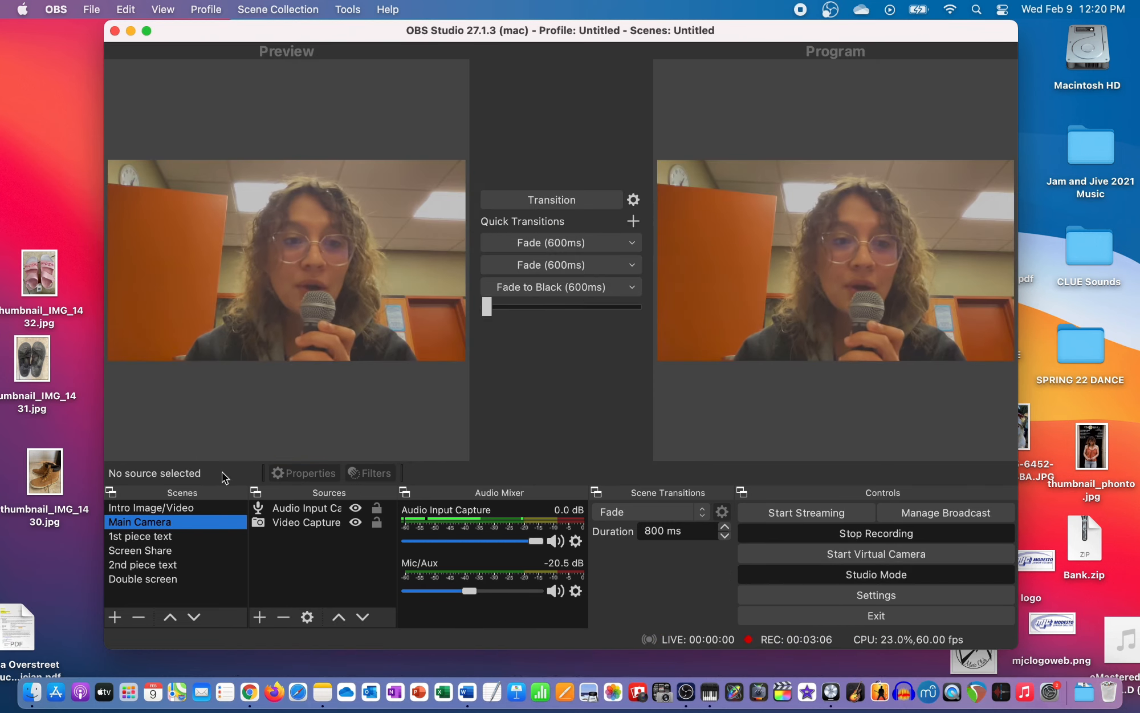
# Transition the Screen Share scene to the program output, and check it full size outside Studio Mode before returning to it.
pyautogui.click(139, 550)
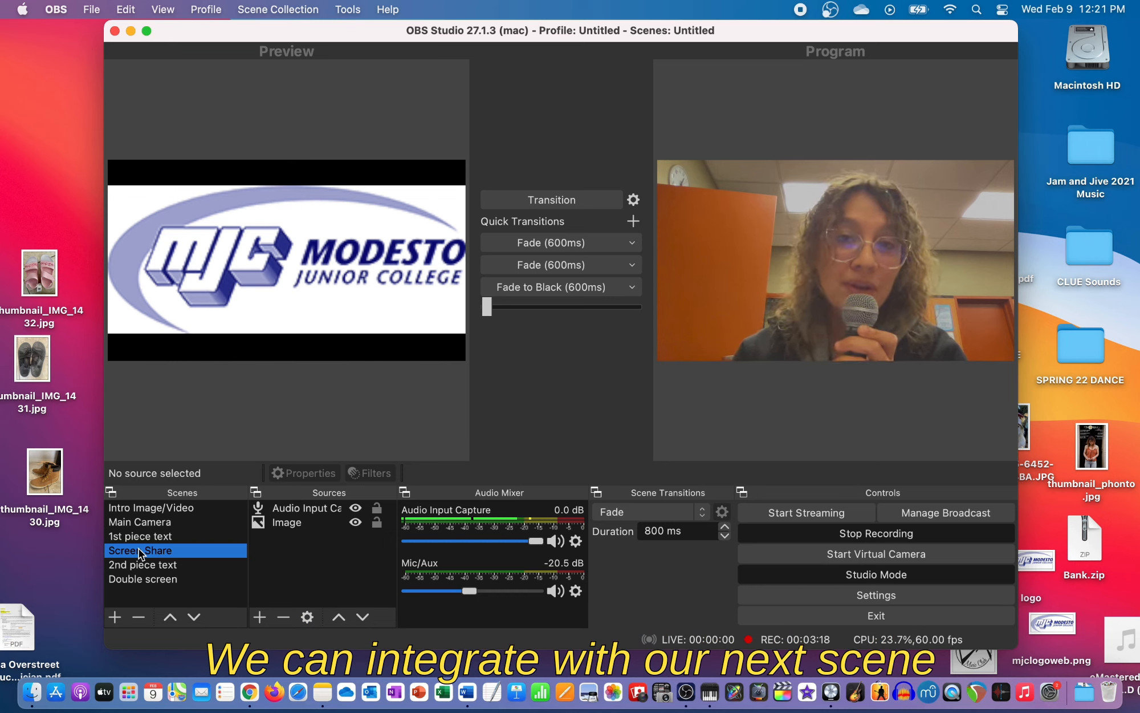
pyautogui.click(562, 203)
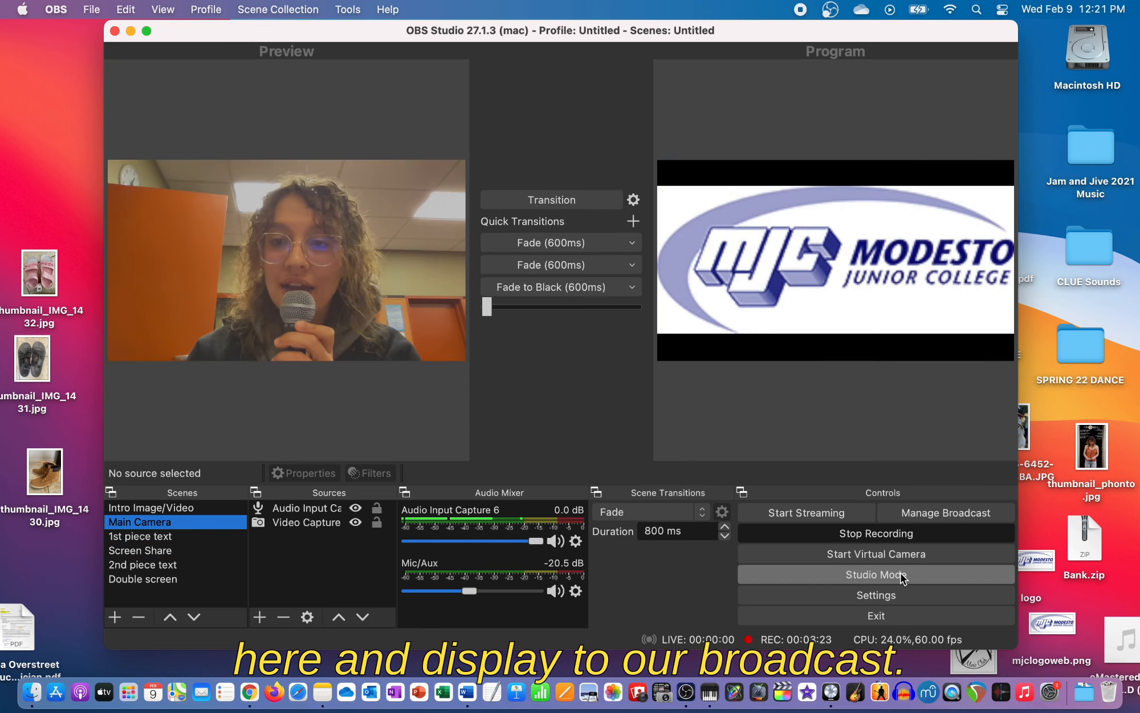
pyautogui.click(901, 573)
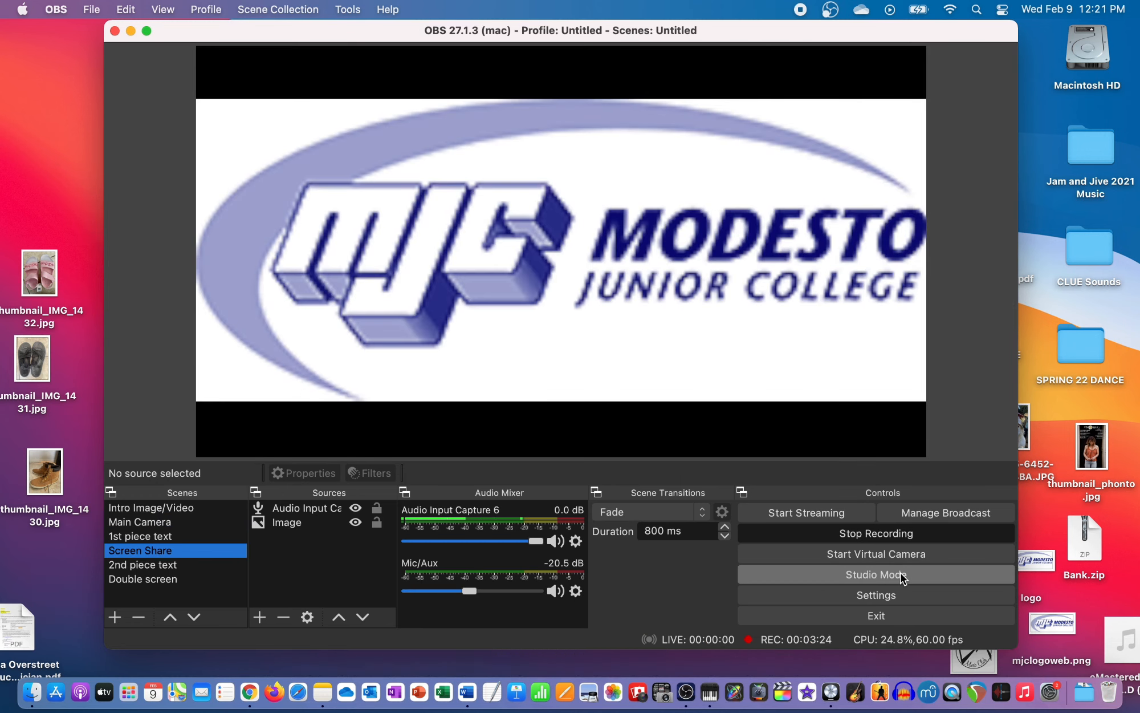
pyautogui.click(901, 575)
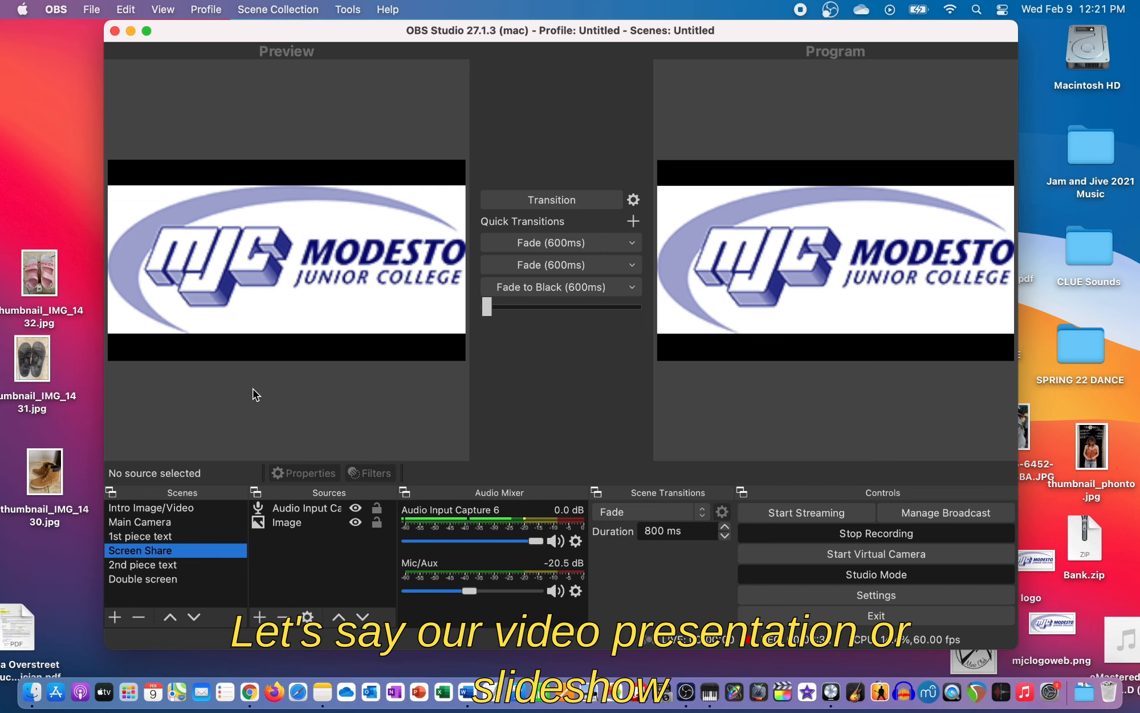
# Preview the 2nd piece text scene with its text, hide the text source, and transition the scene to the program output.
pyautogui.click(157, 564)
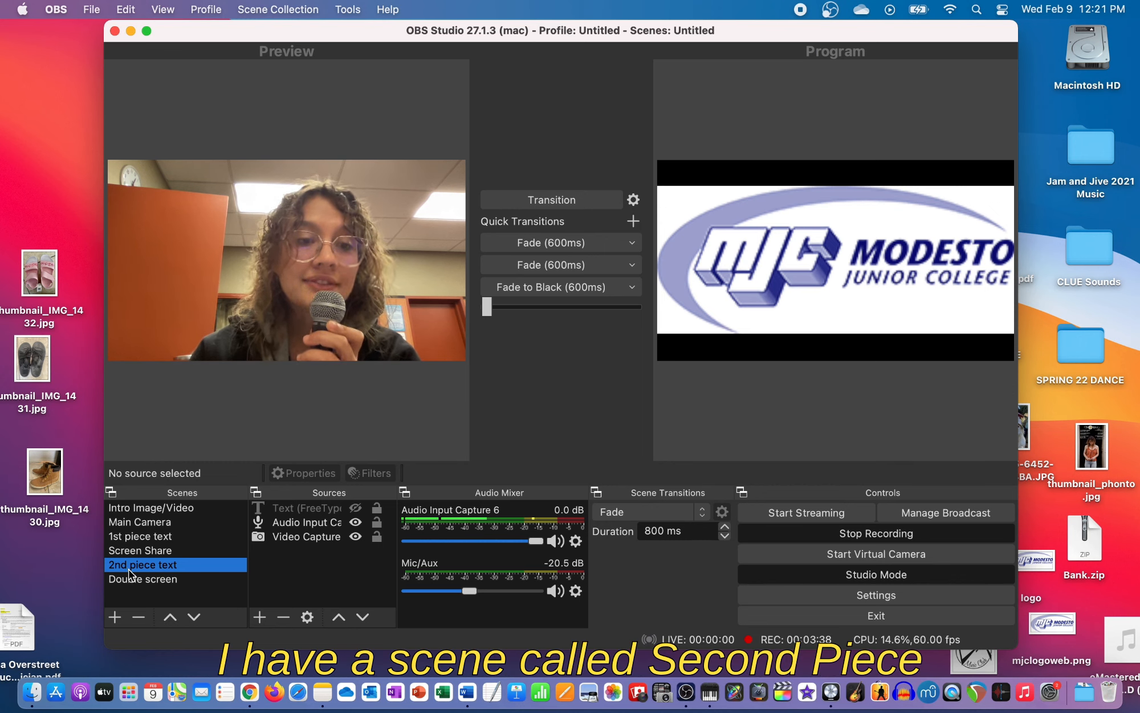
pyautogui.click(356, 508)
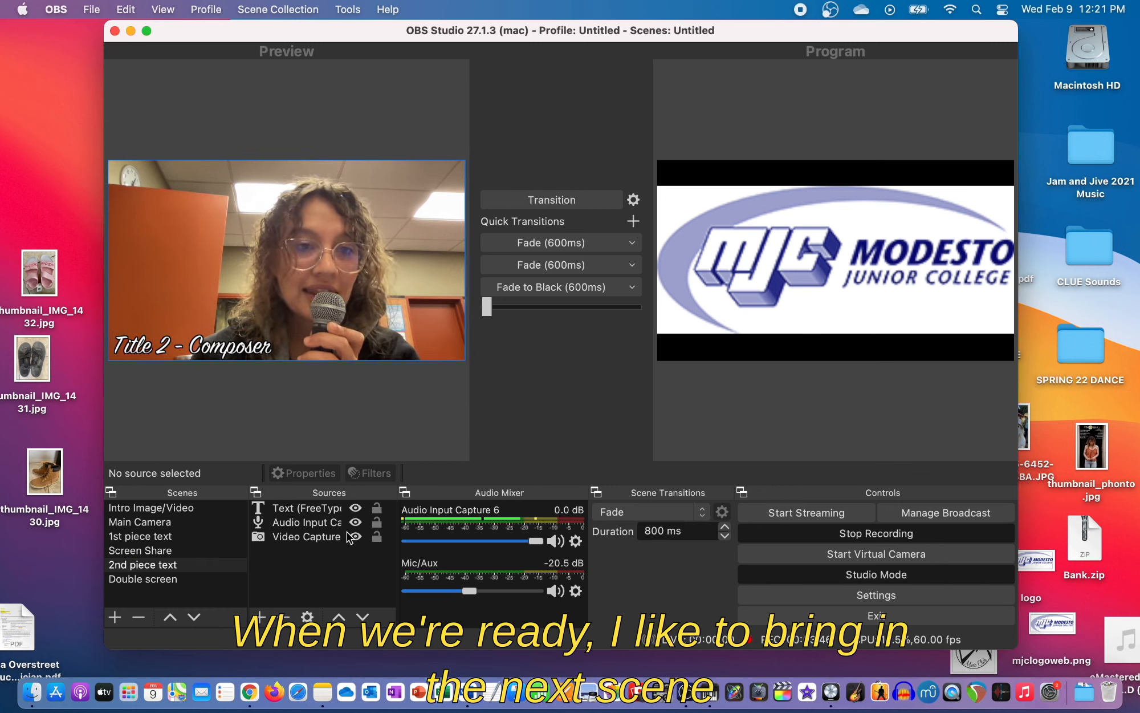
pyautogui.click(357, 508)
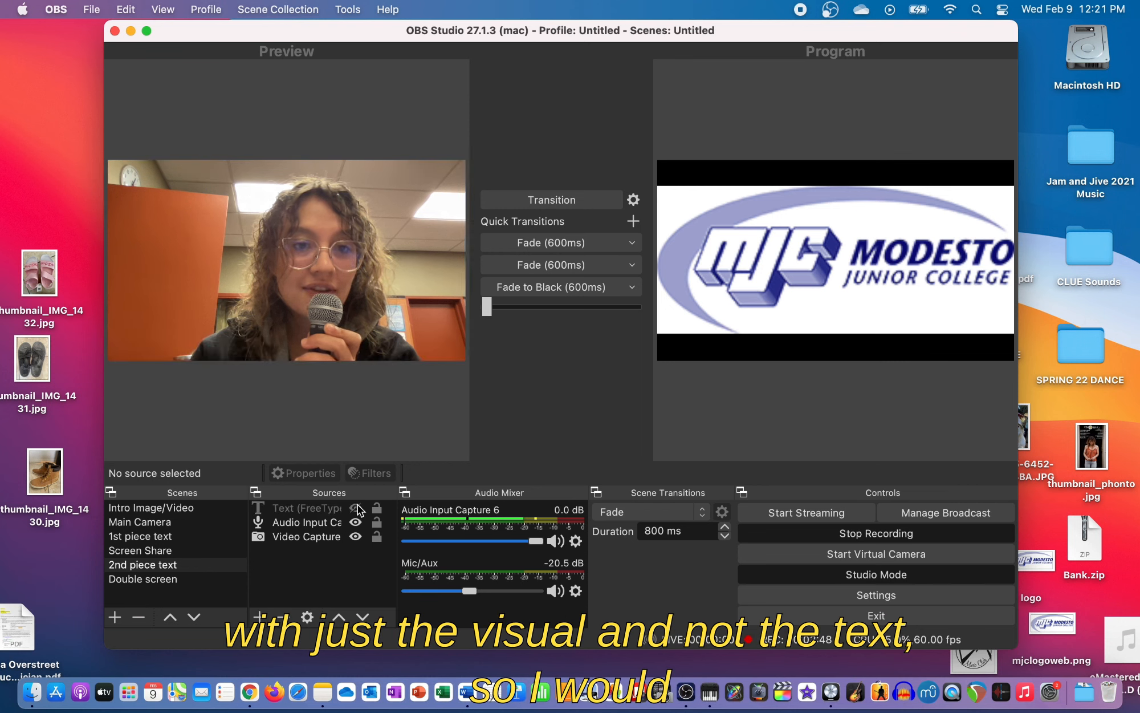
pyautogui.click(567, 201)
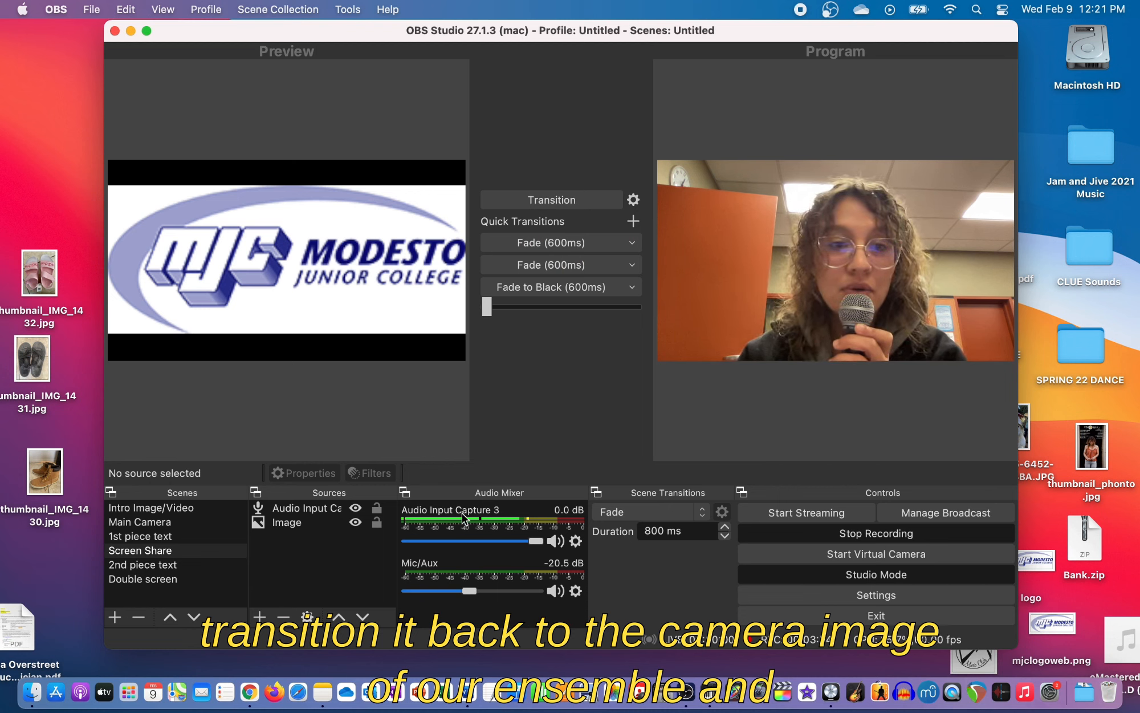
# Fade the "Title 2 - Composer" text of the 2nd piece text scene into the program output and back out.
pyautogui.click(160, 565)
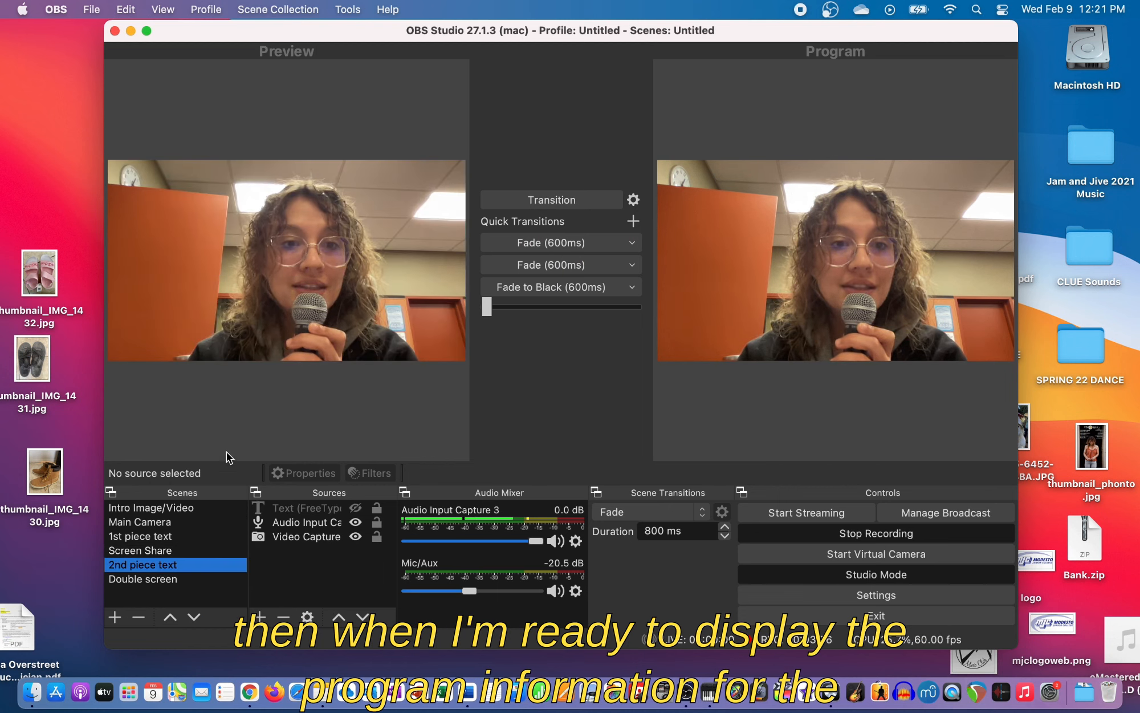
pyautogui.click(355, 507)
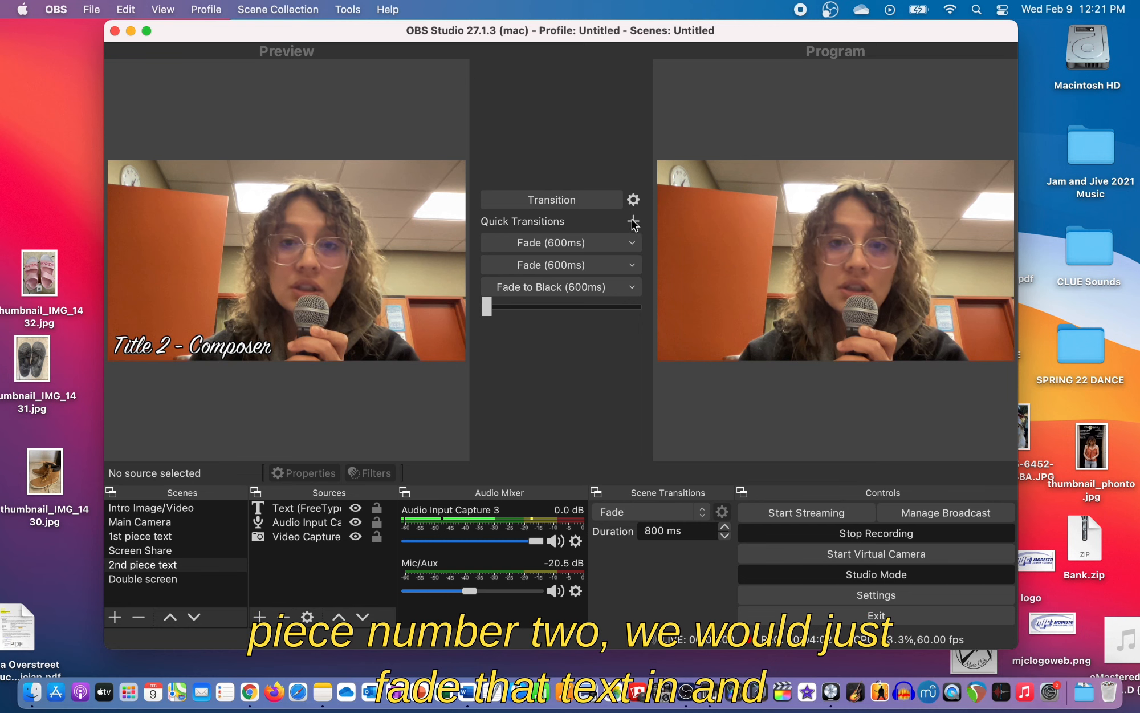
pyautogui.click(574, 203)
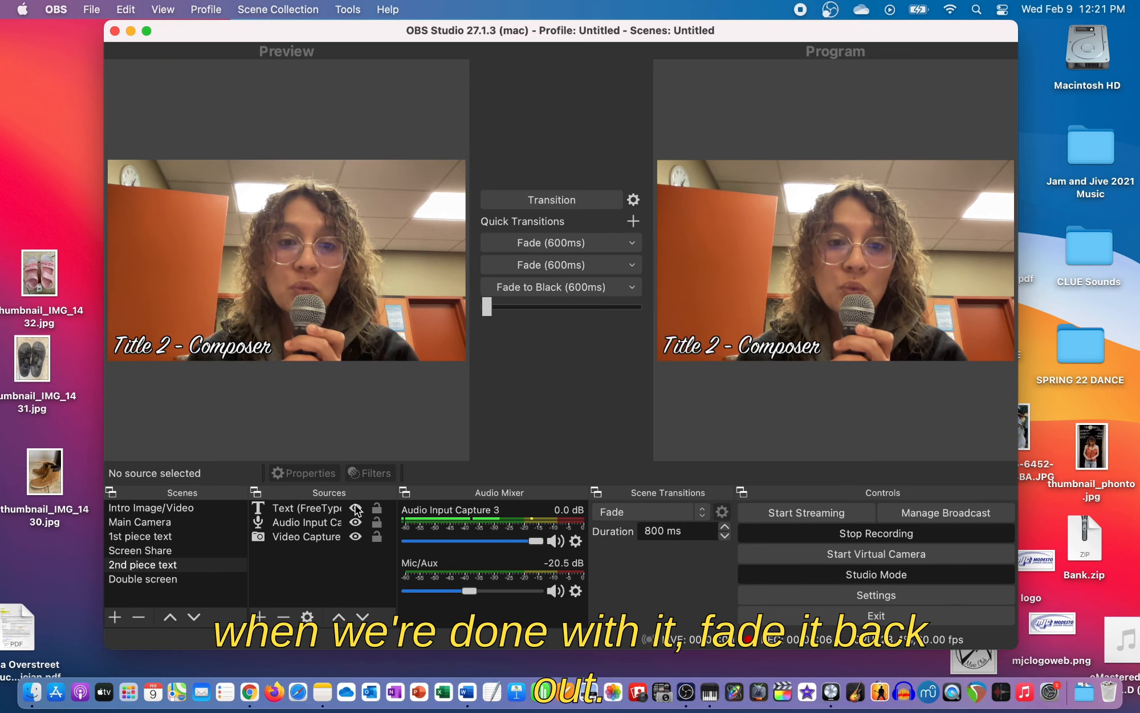
pyautogui.click(356, 508)
pyautogui.click(571, 197)
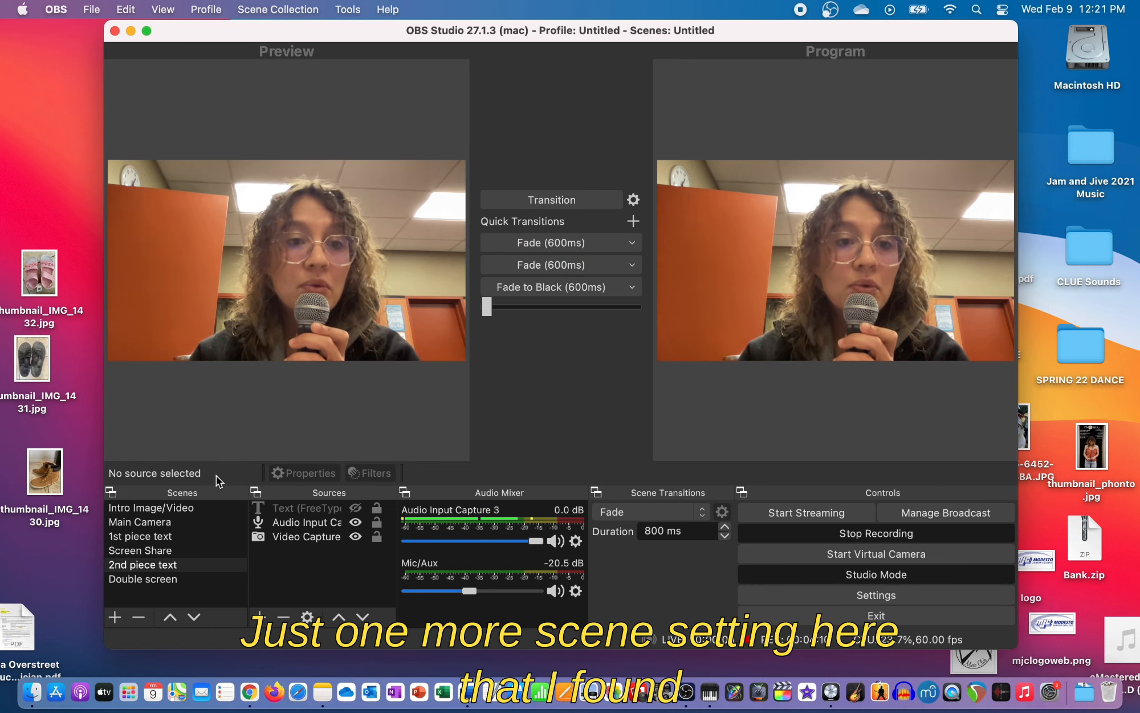
# Transition the Double screen scene to the program output and turn off Studio Mode.
pyautogui.click(145, 580)
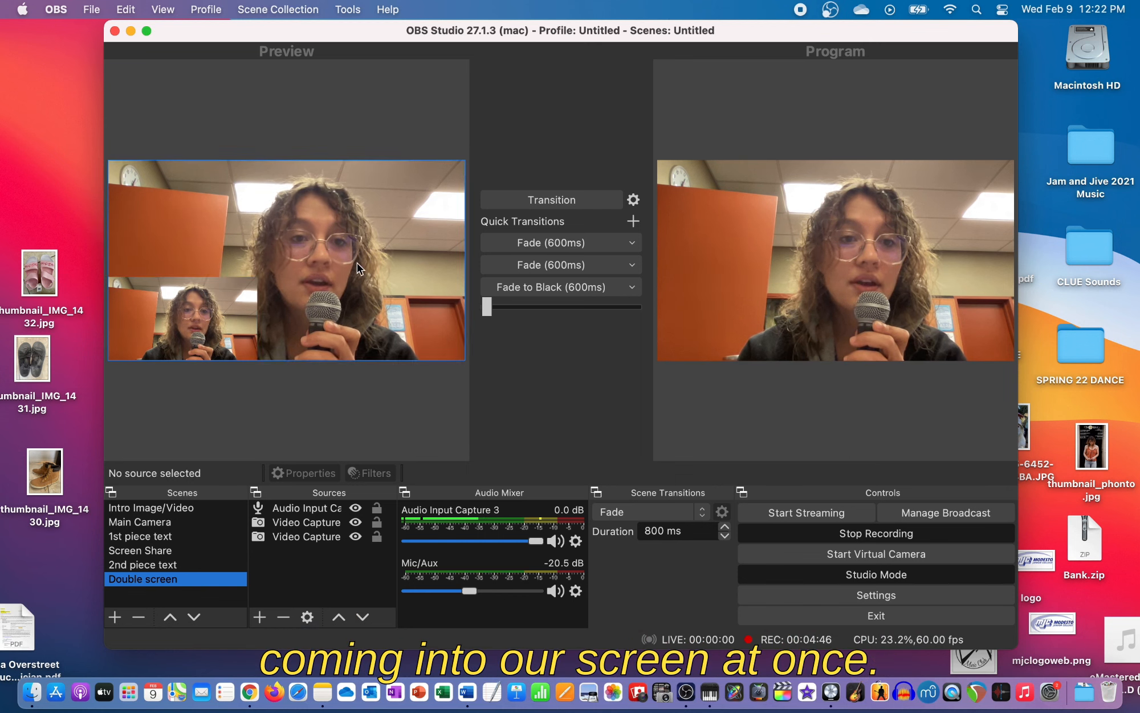
pyautogui.click(519, 199)
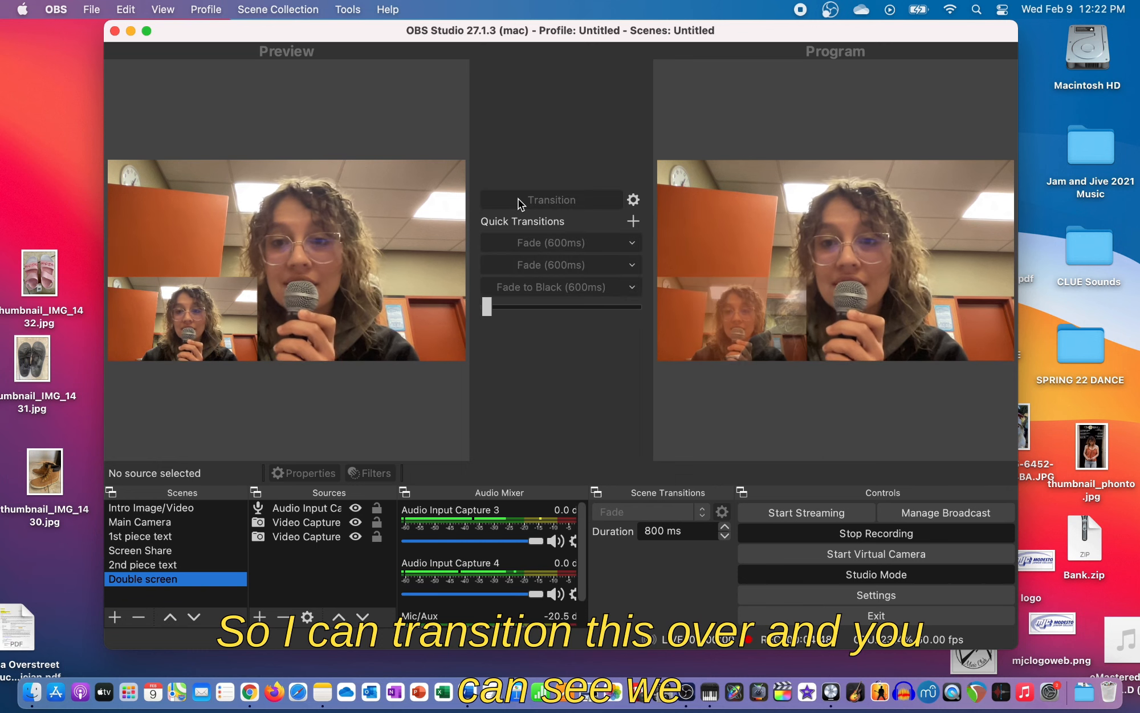
pyautogui.click(888, 576)
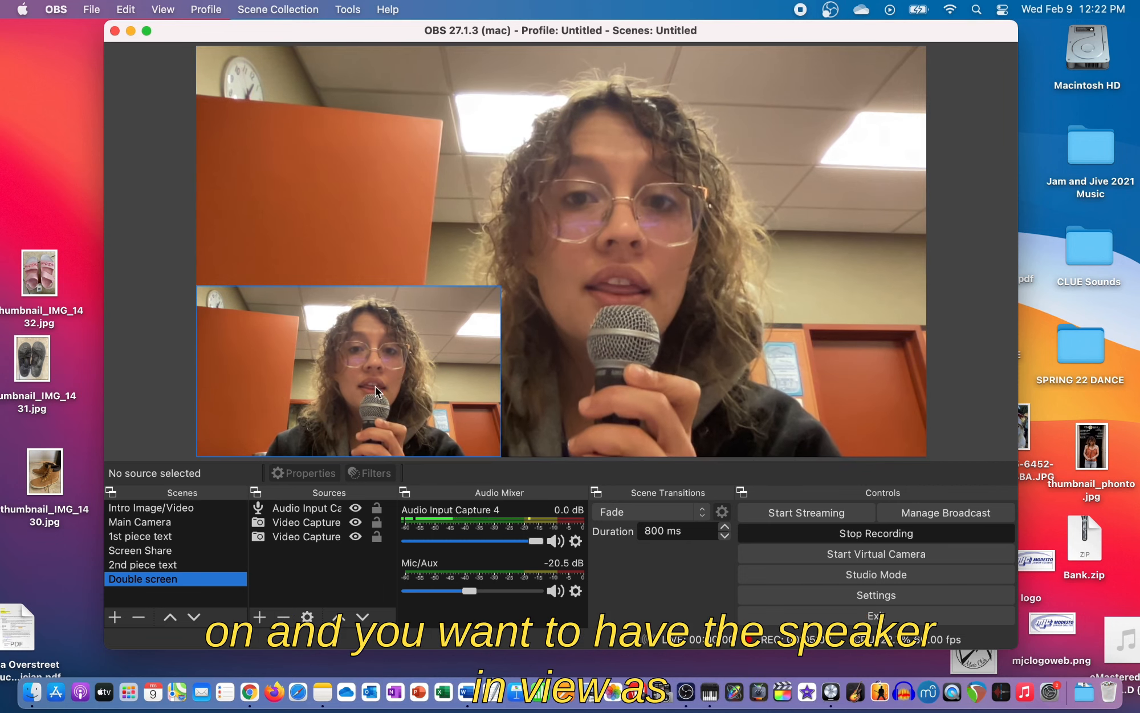
# Resize the small inset camera in the Double screen scene so it is slightly smaller than before.
pyautogui.click(399, 338)
pyautogui.moveTo(500, 284); pyautogui.dragTo(396, 327)
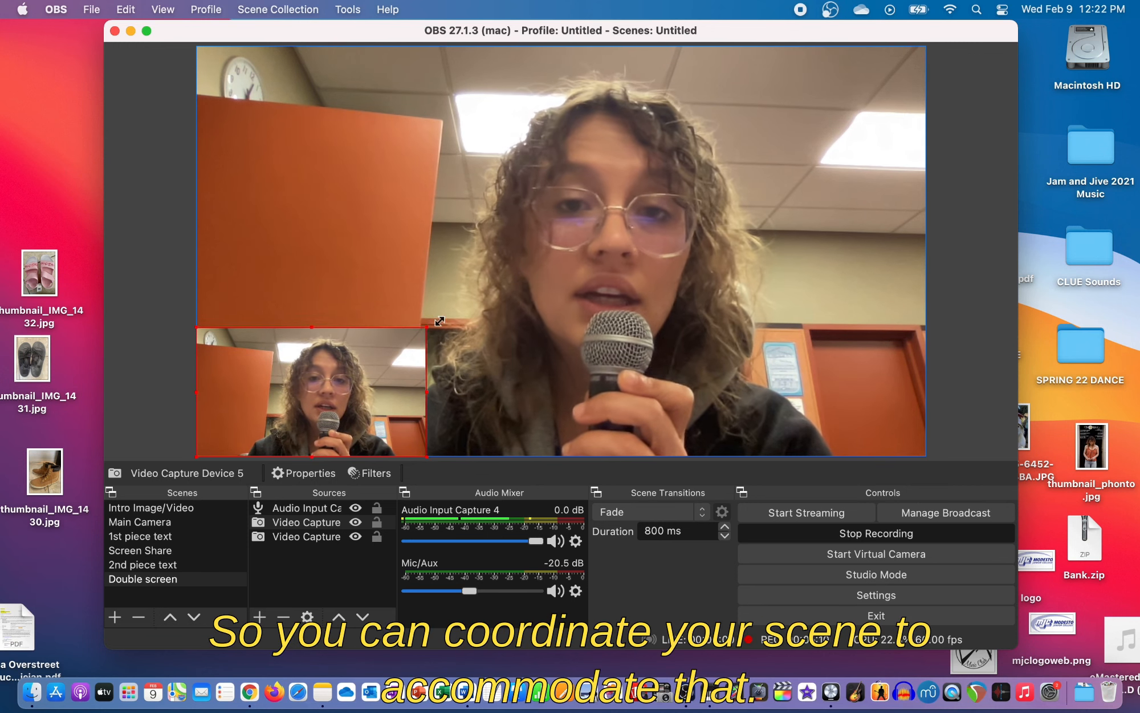
pyautogui.moveTo(426, 327); pyautogui.dragTo(463, 327)
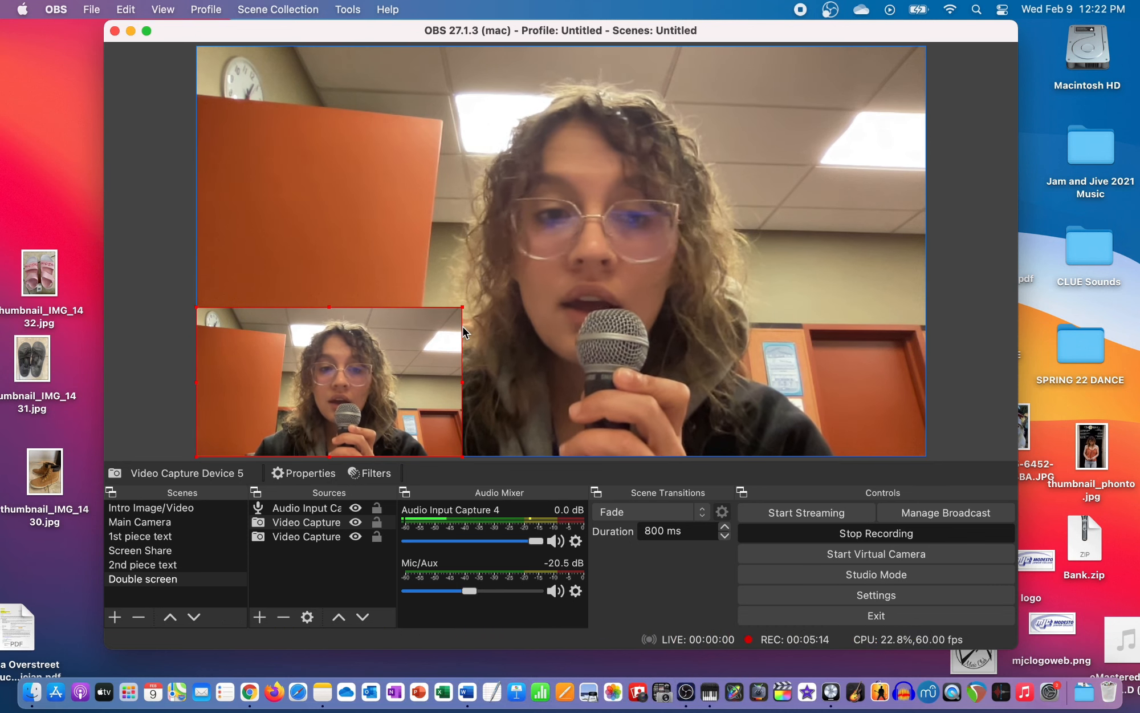
# Switch the output to the Intro Image/Video scene and open the Stream settings.
pyautogui.click(148, 509)
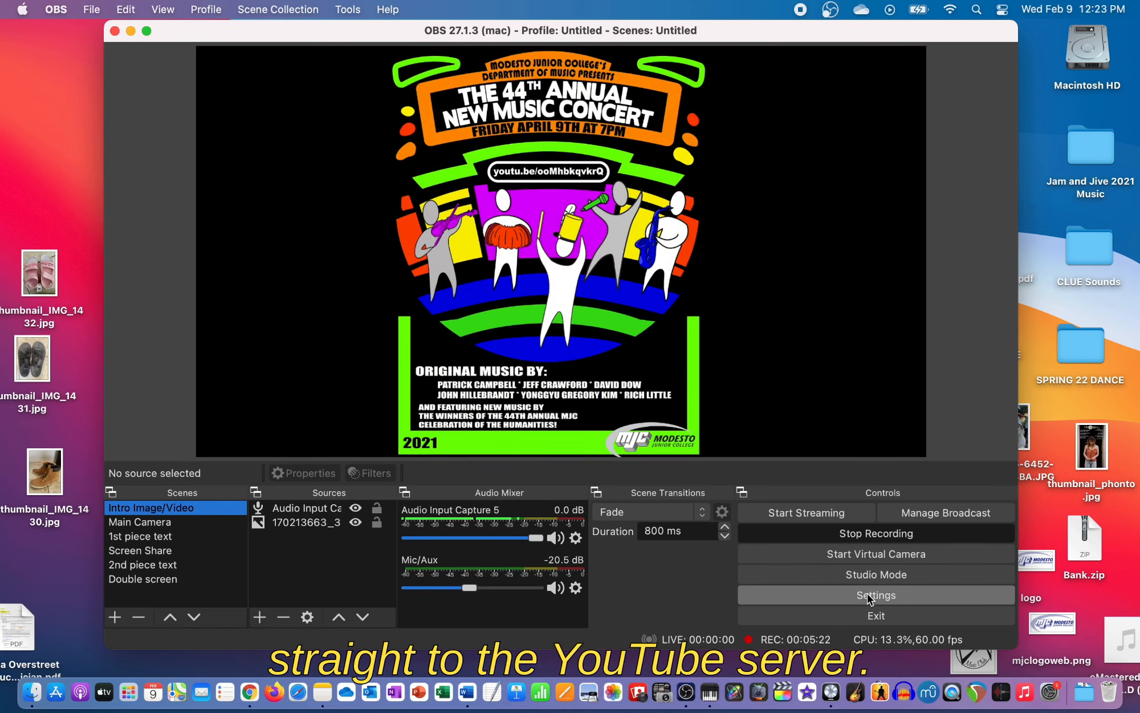
pyautogui.click(867, 593)
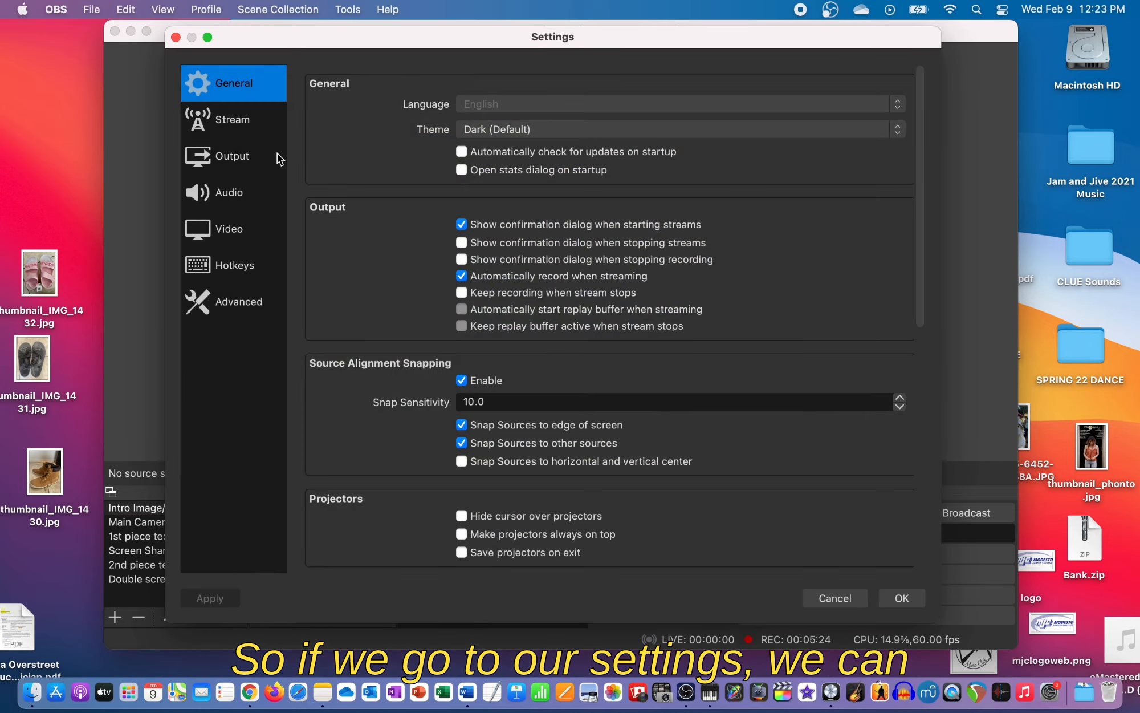
pyautogui.click(242, 115)
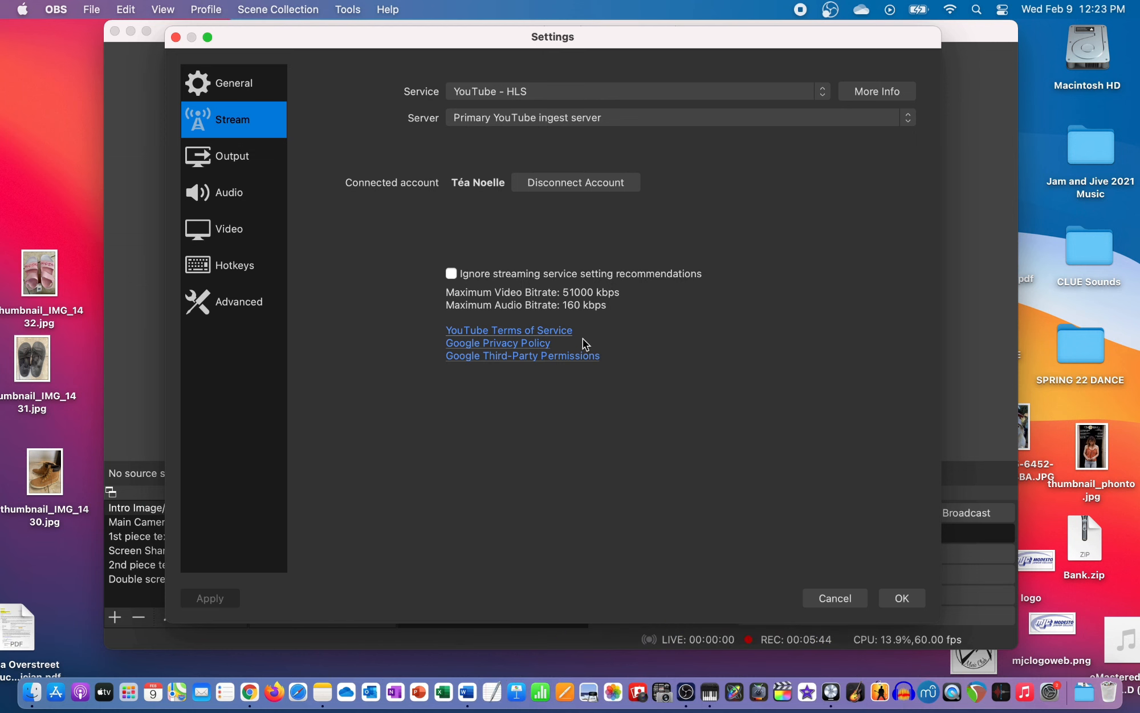
# Review the Output, Audio, Video, Hotkeys, Advanced, Stream and General settings, and close the settings without changing anything.
pyautogui.click(220, 162)
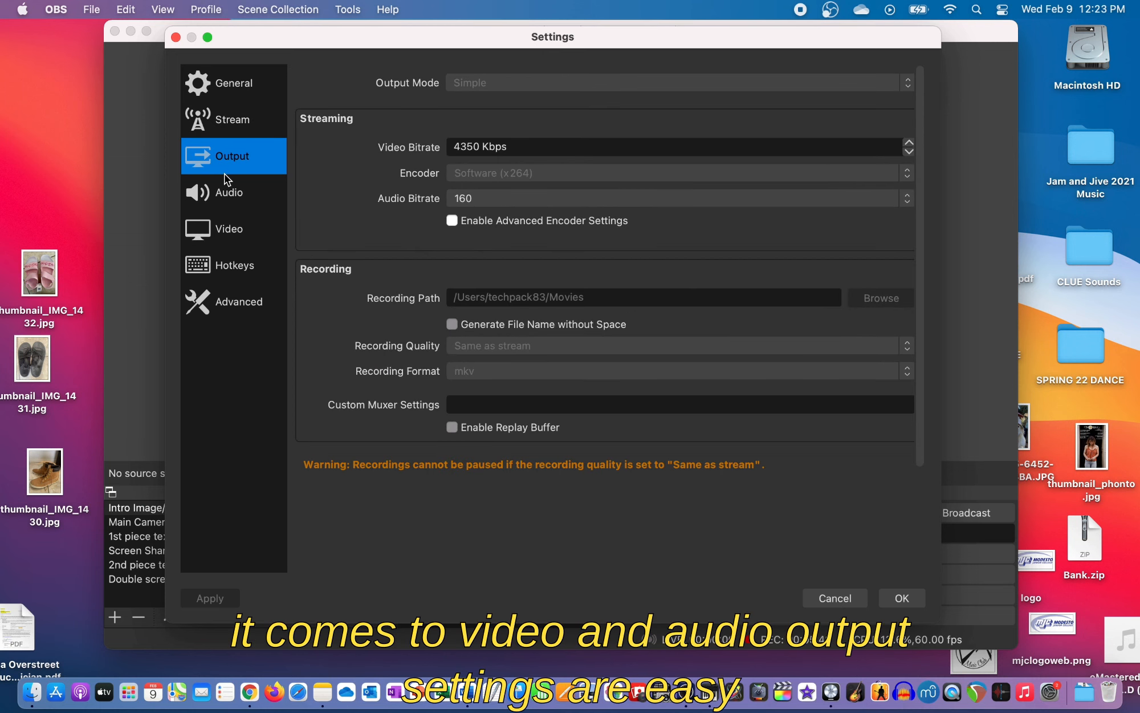
pyautogui.click(229, 190)
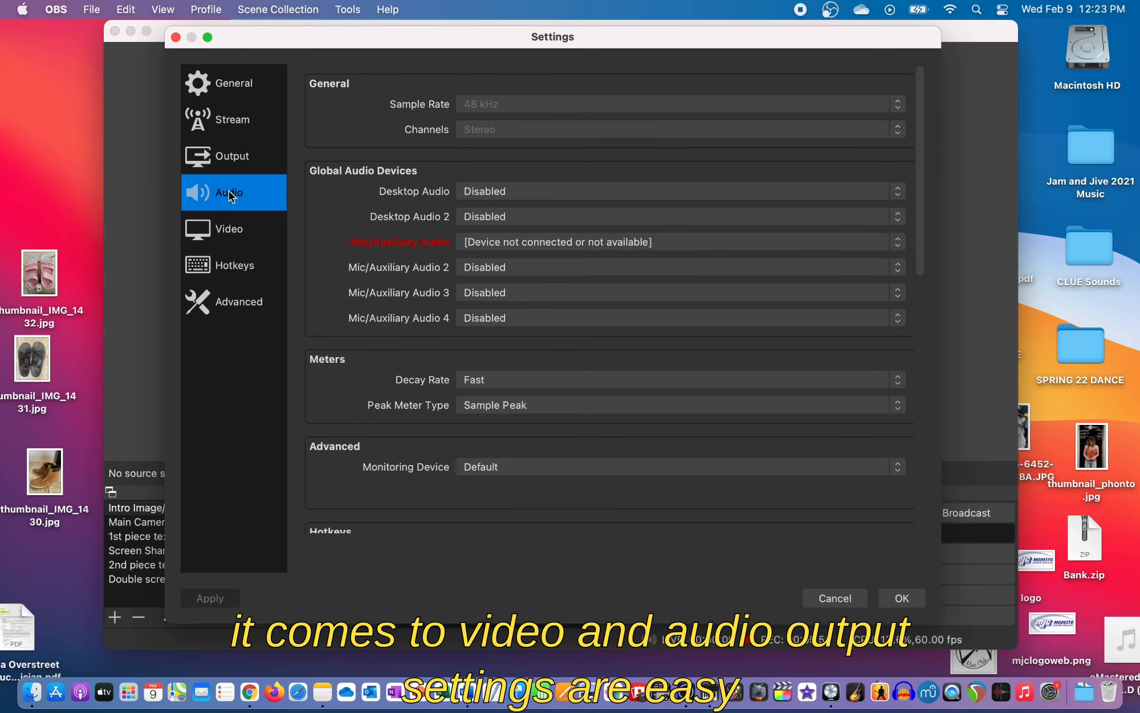
pyautogui.click(238, 230)
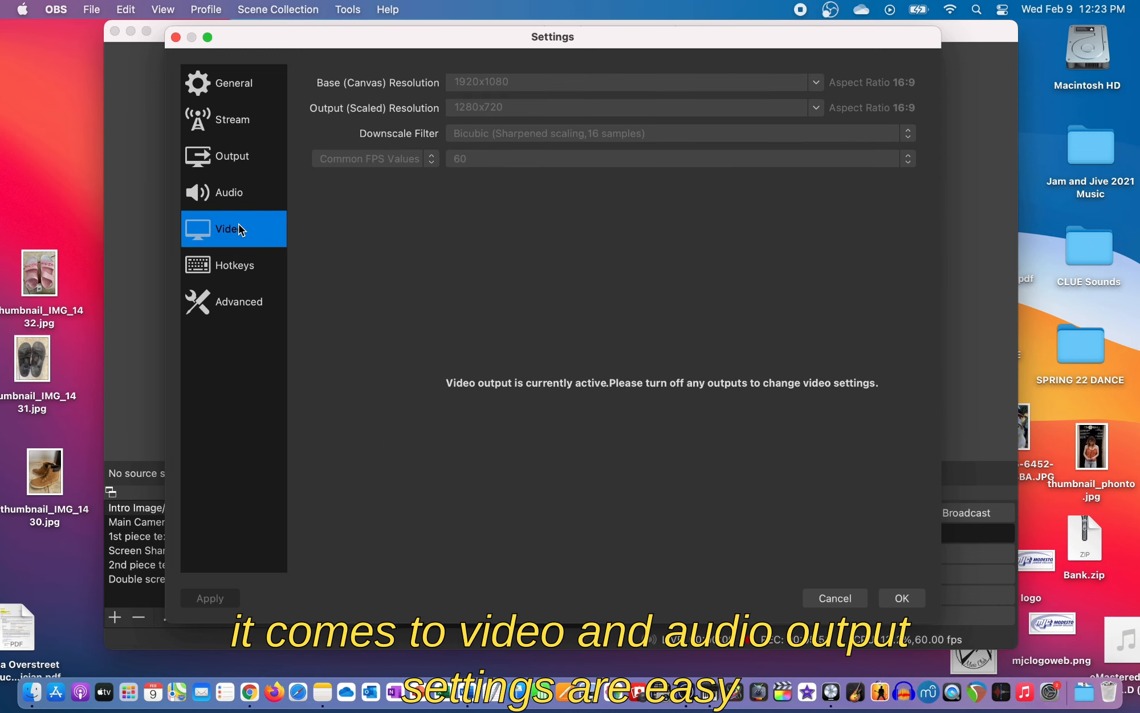
pyautogui.click(244, 262)
pyautogui.click(245, 296)
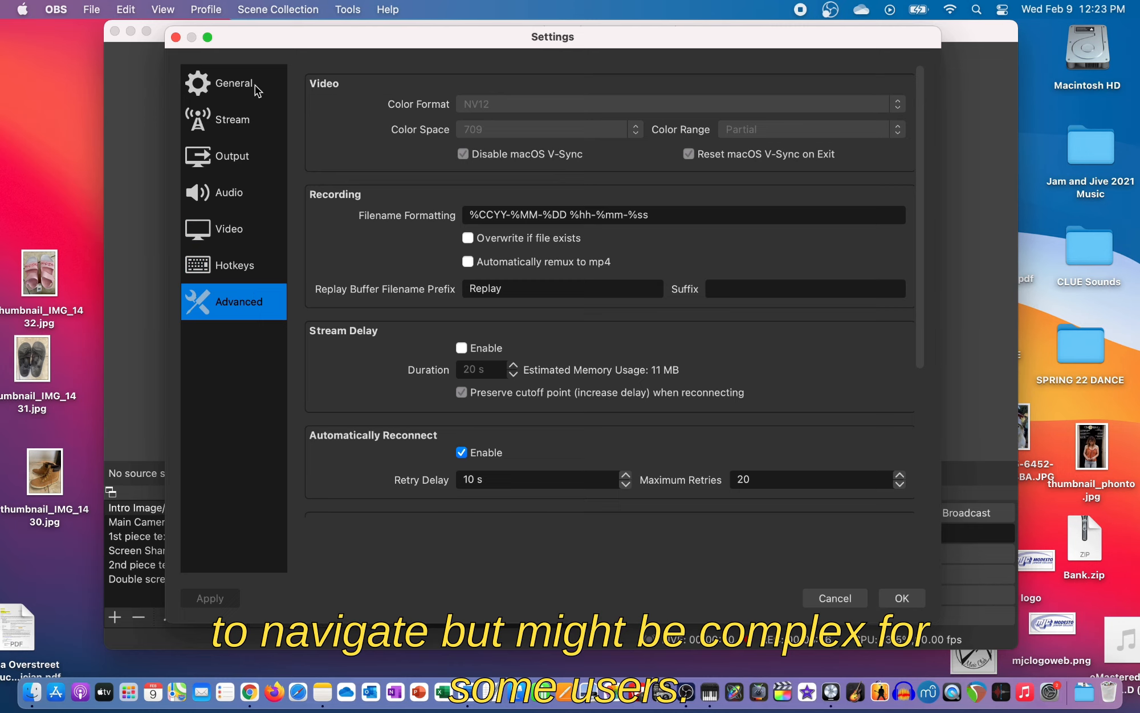
pyautogui.click(263, 275)
pyautogui.click(263, 236)
pyautogui.click(258, 192)
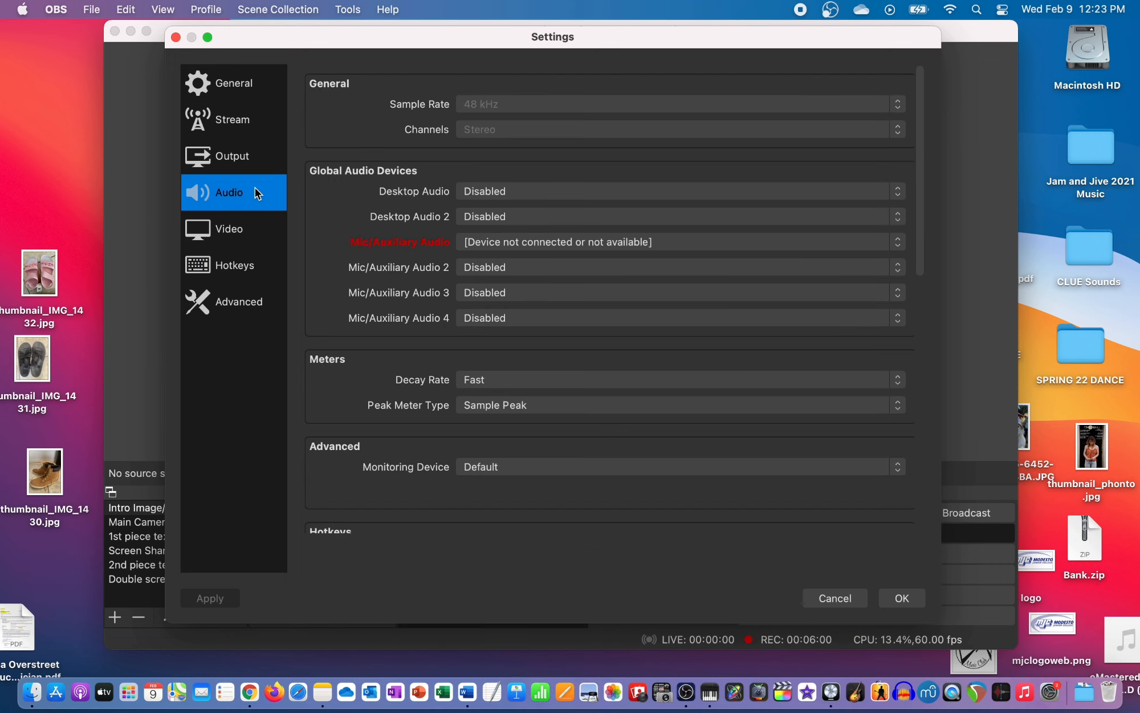
pyautogui.click(252, 152)
pyautogui.click(252, 124)
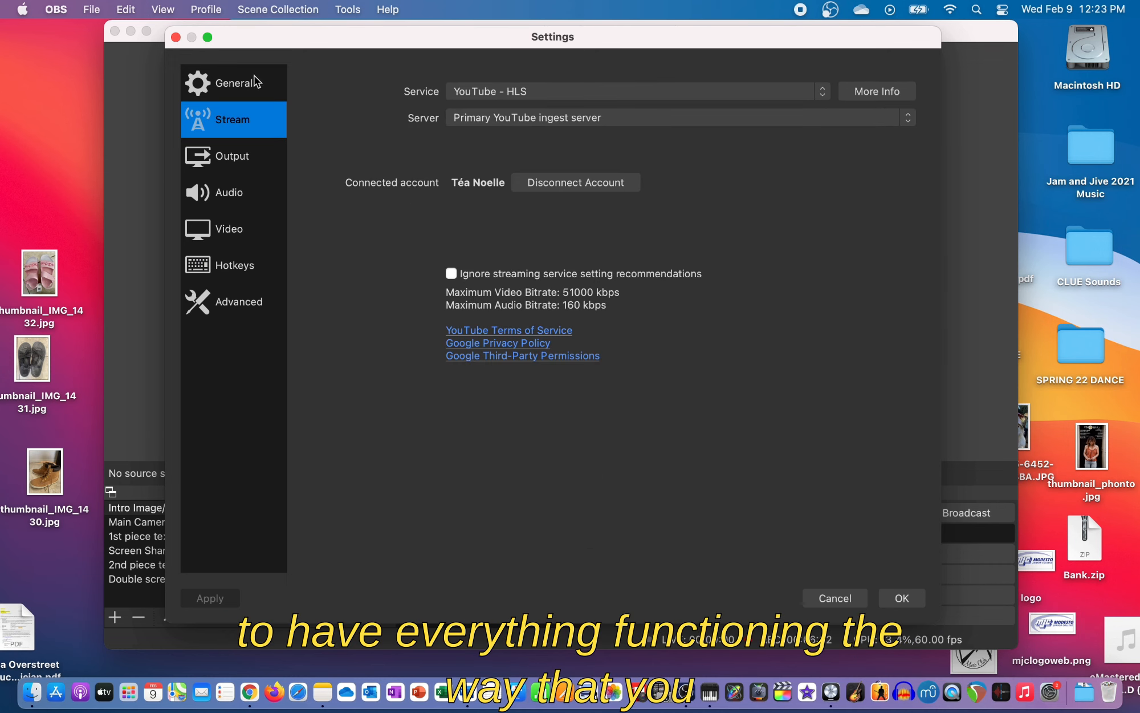
pyautogui.click(254, 77)
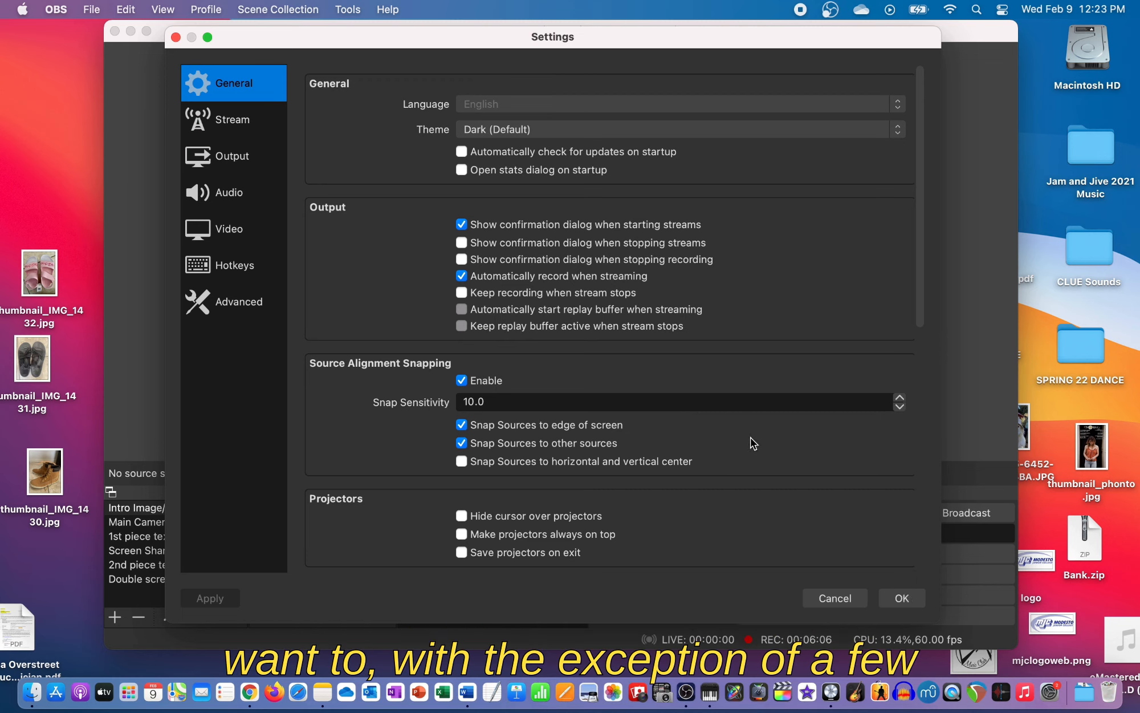
pyautogui.click(902, 598)
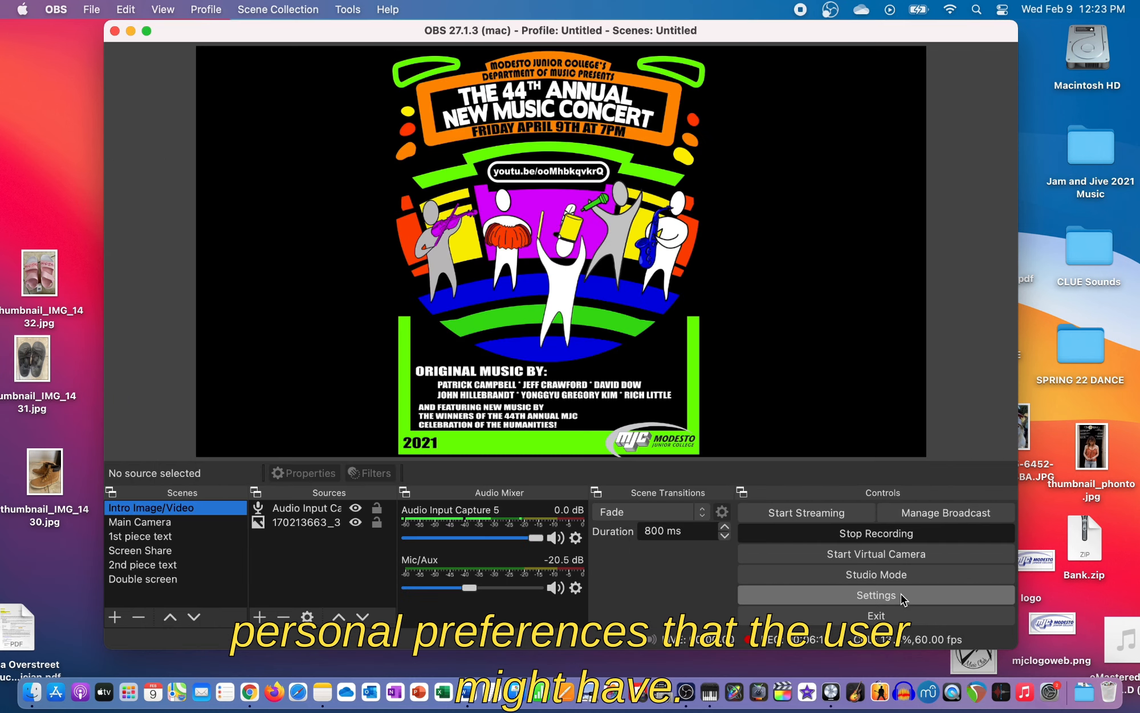
# Switch the output to the Main Camera scene and stop the recording.
pyautogui.click(124, 524)
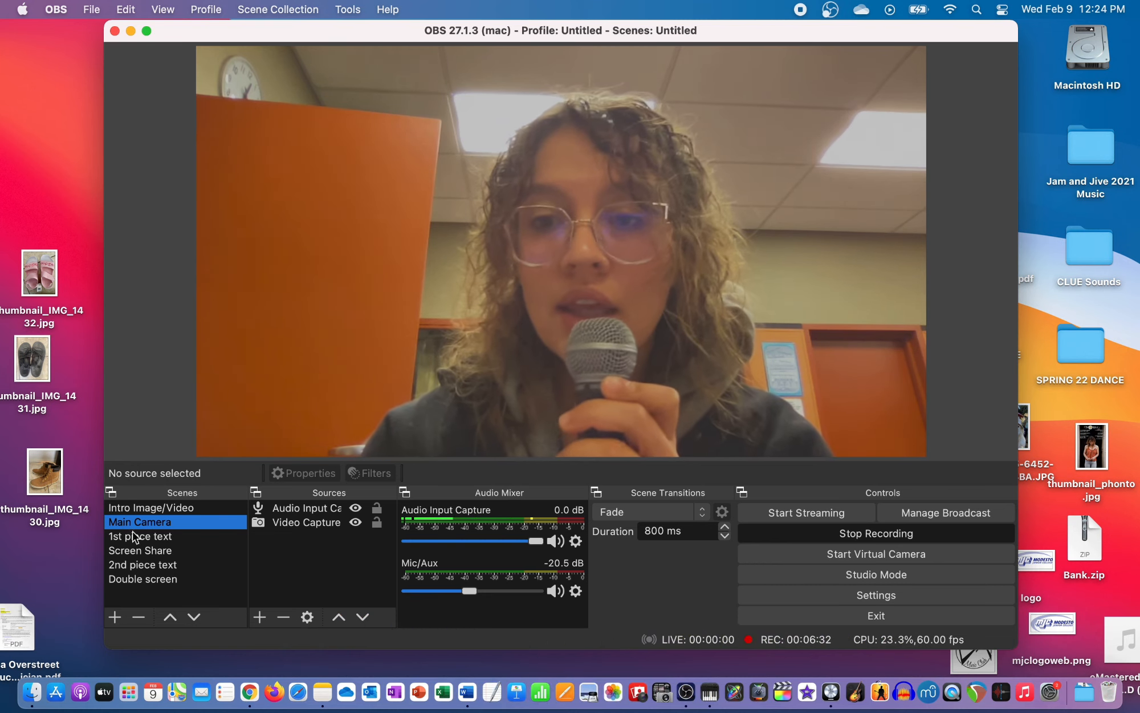
pyautogui.click(891, 535)
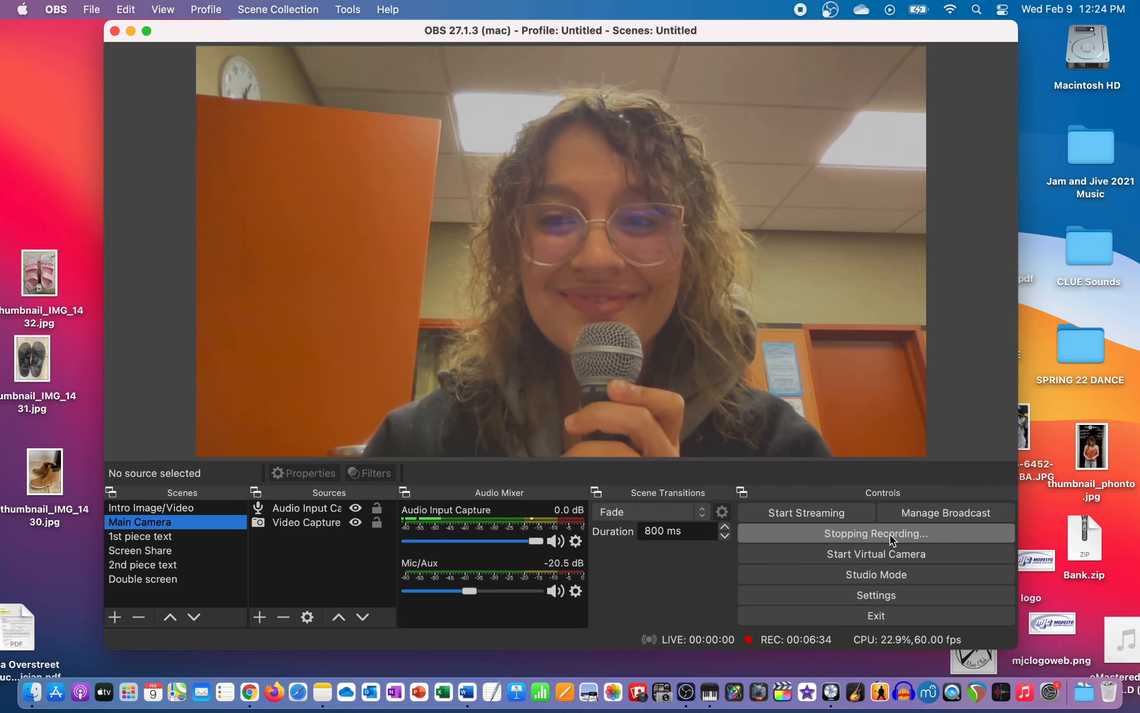